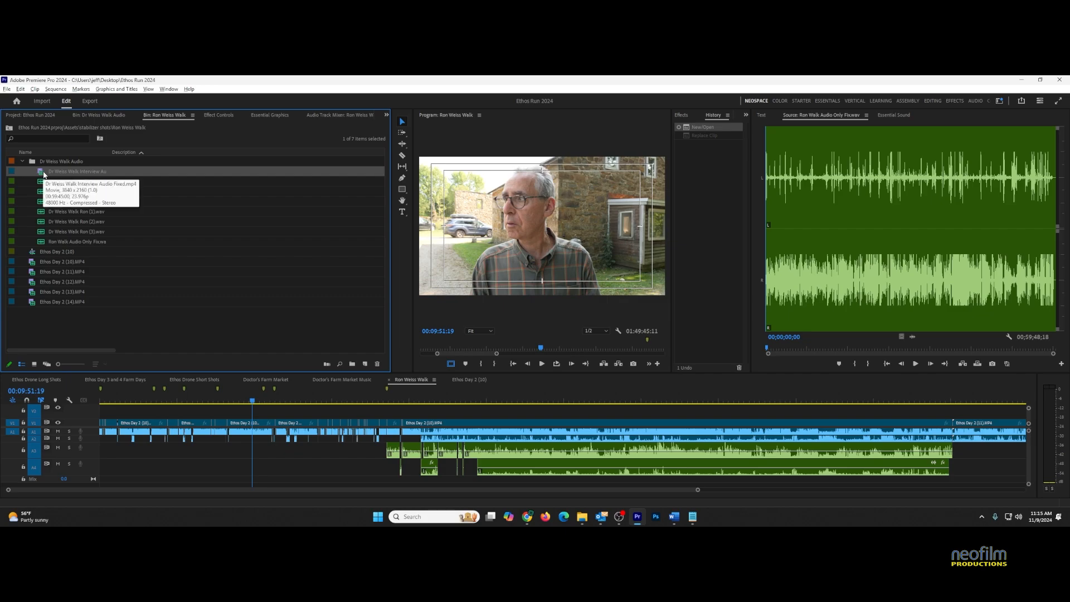
left_click(289, 414)
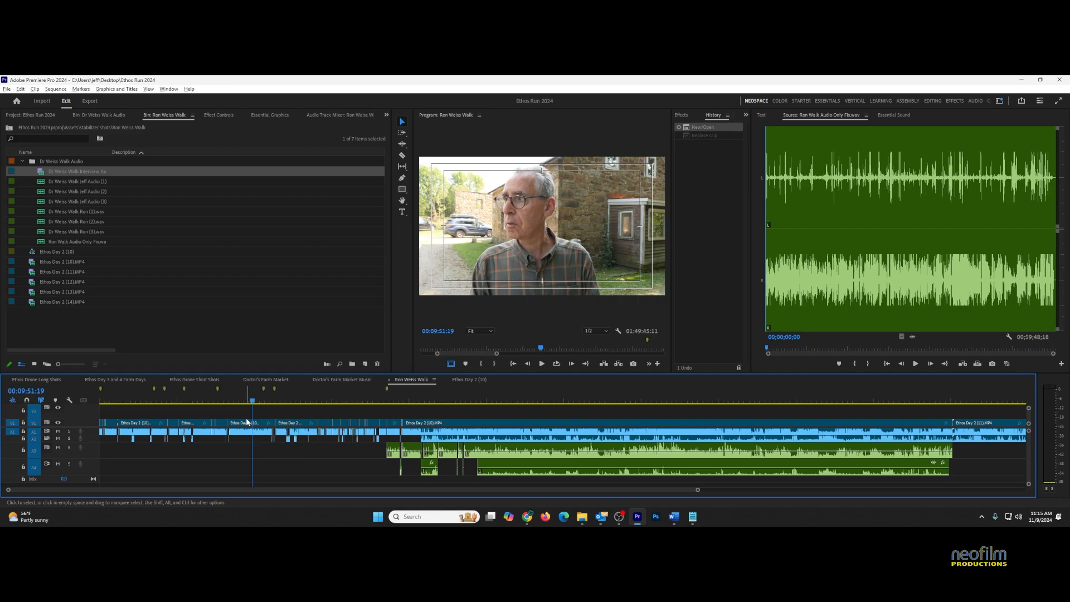
Reveal the clip's Ethos Day 2 (10).MP4 bin item and replace its footage with Ron Walk Audio Only Fix
right_click(247, 424)
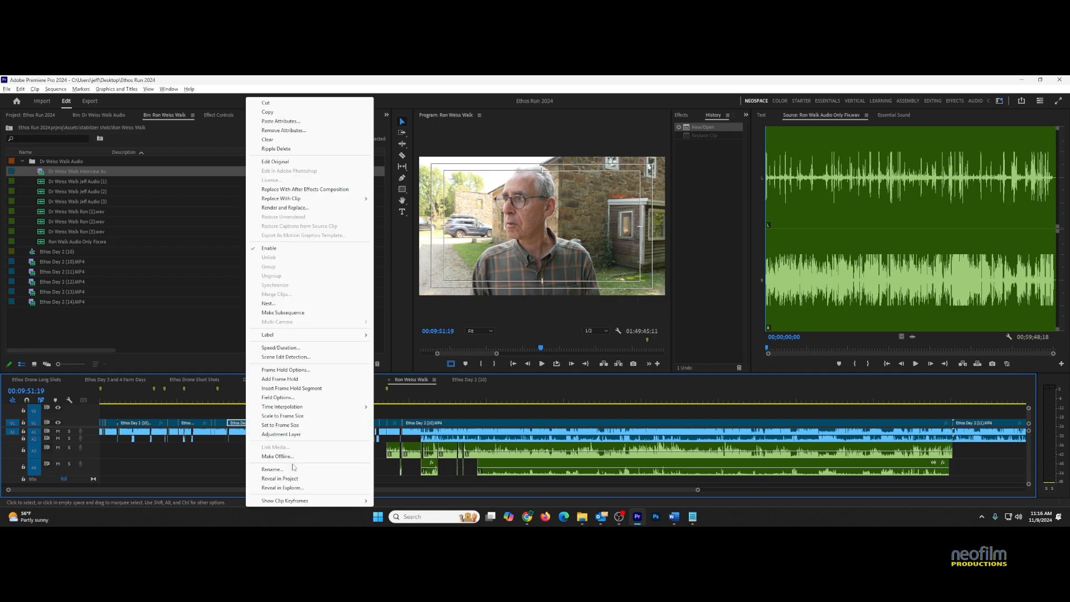
left_click(279, 479)
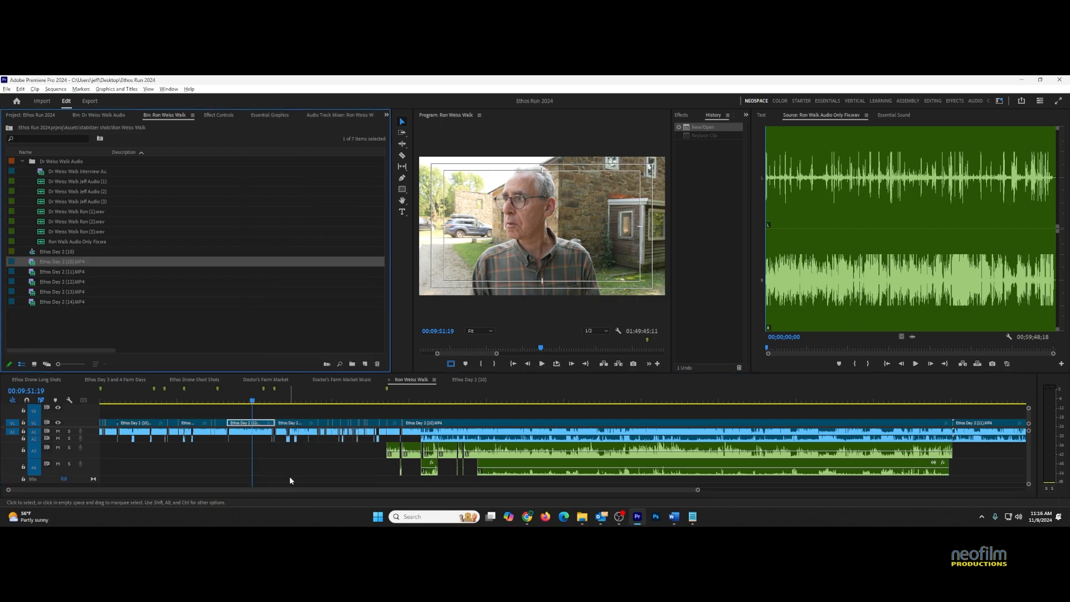
right_click(32, 265)
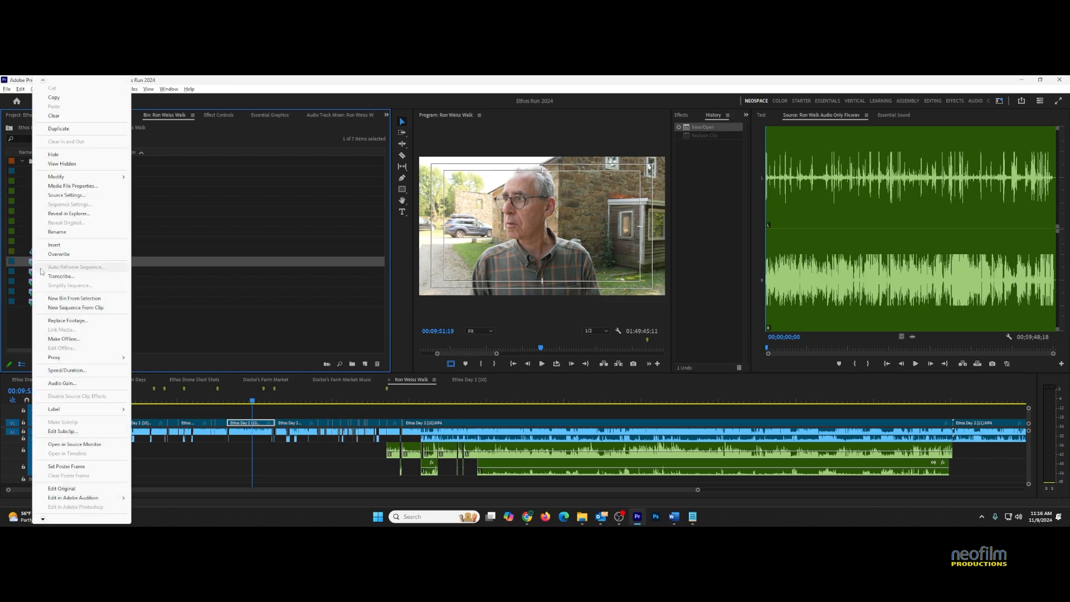
left_click(68, 321)
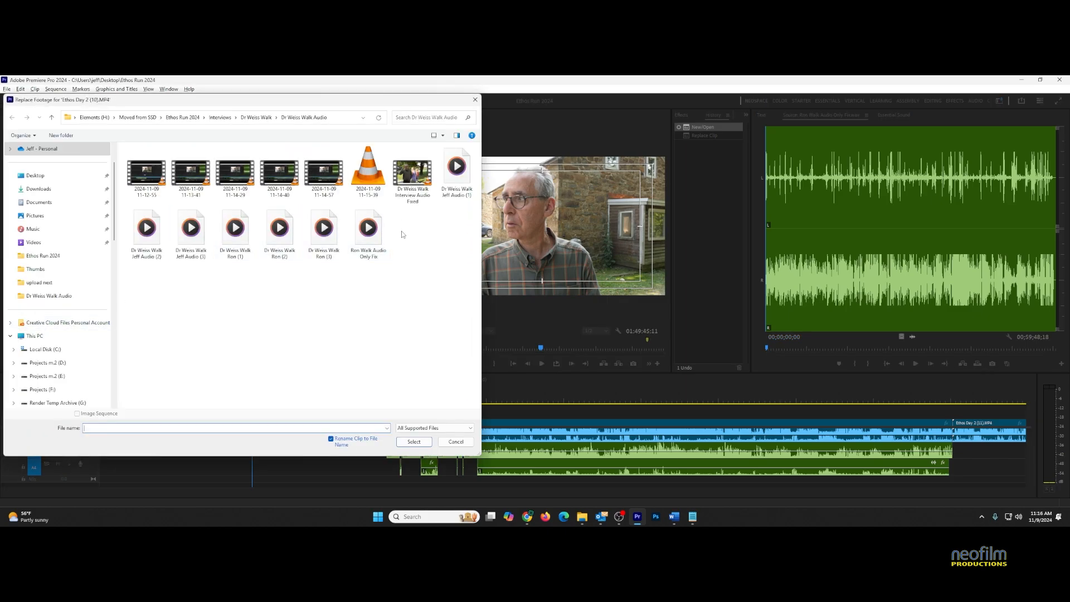
double_click(376, 236)
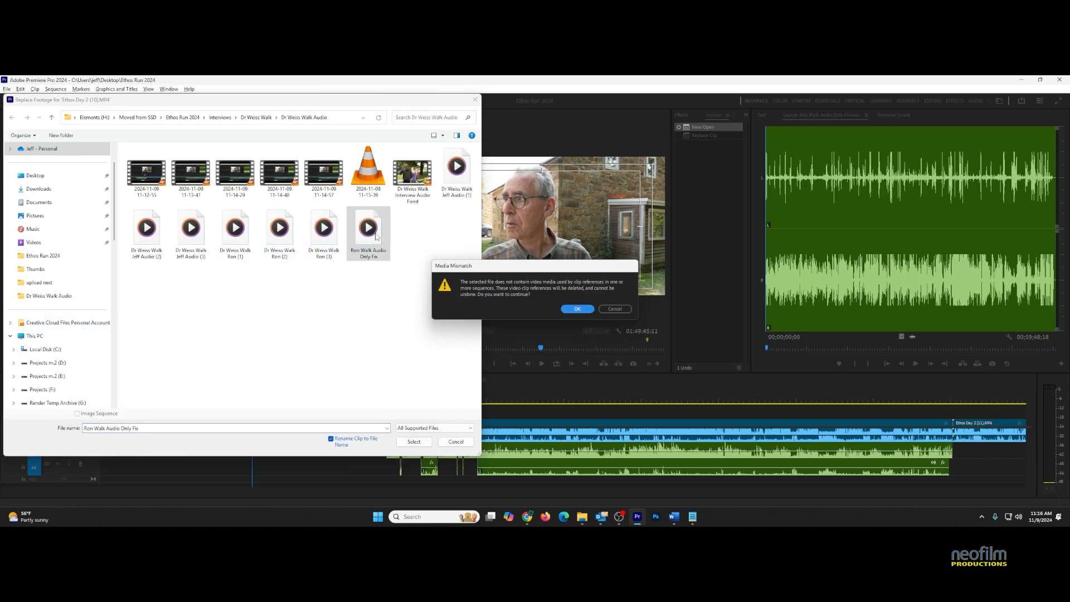
key("Return")
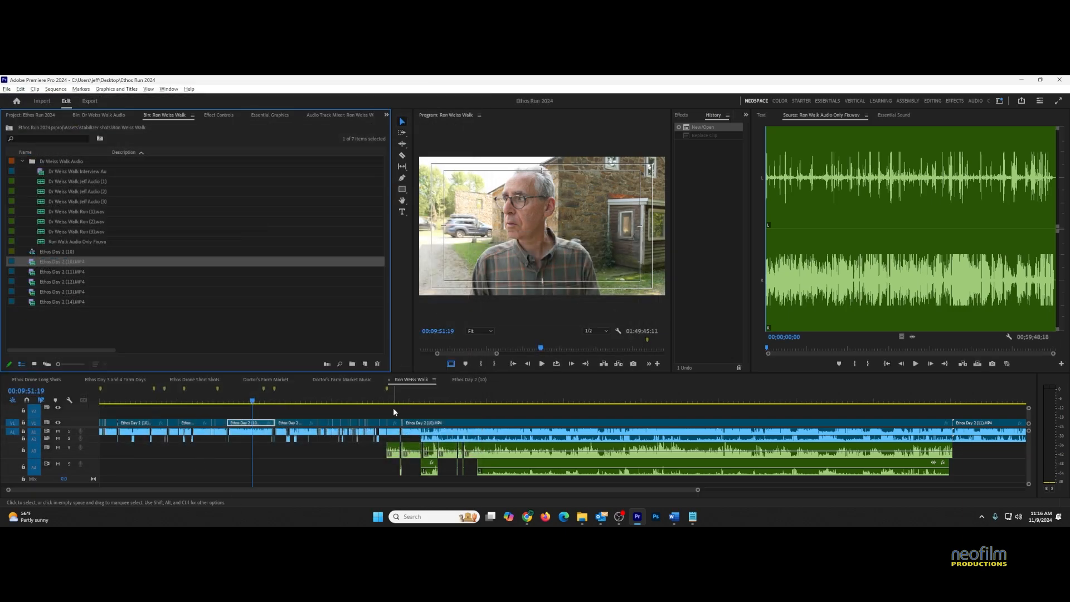
left_click_drag(392, 407, 103, 425)
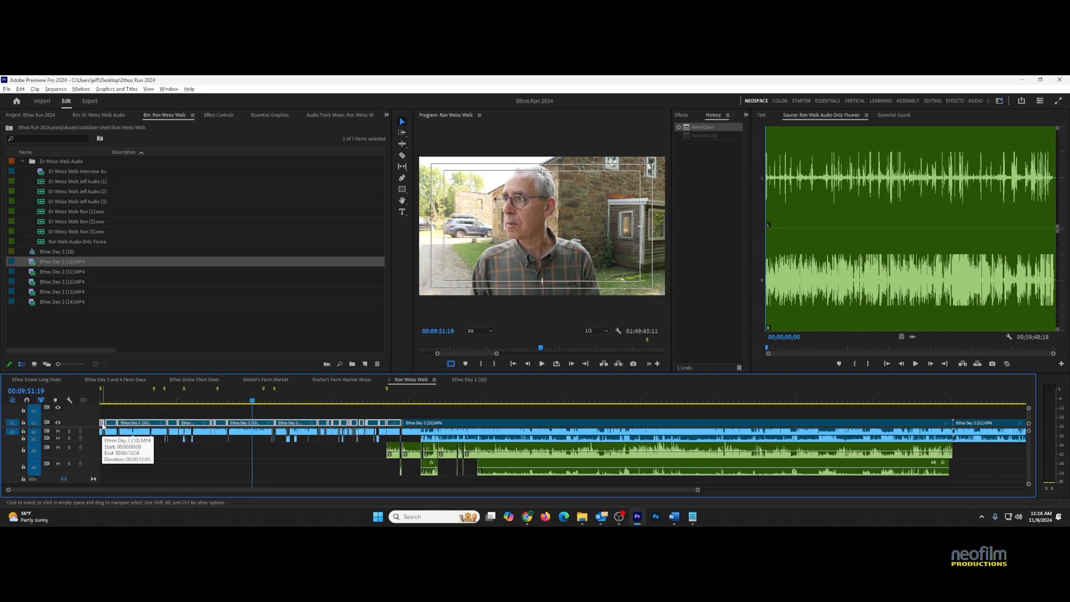
left_click(271, 418)
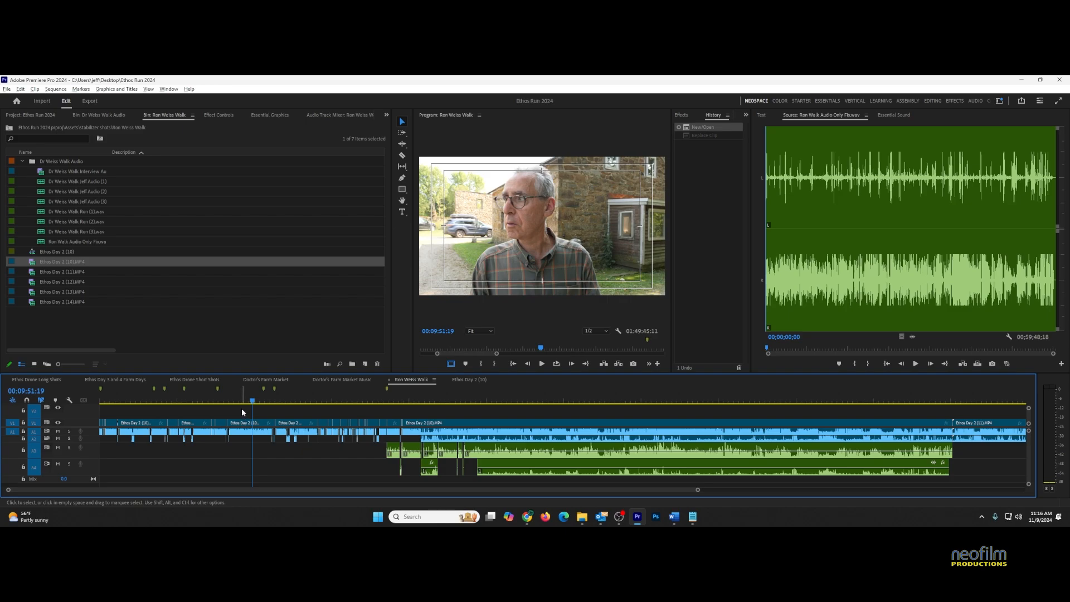
key("=")
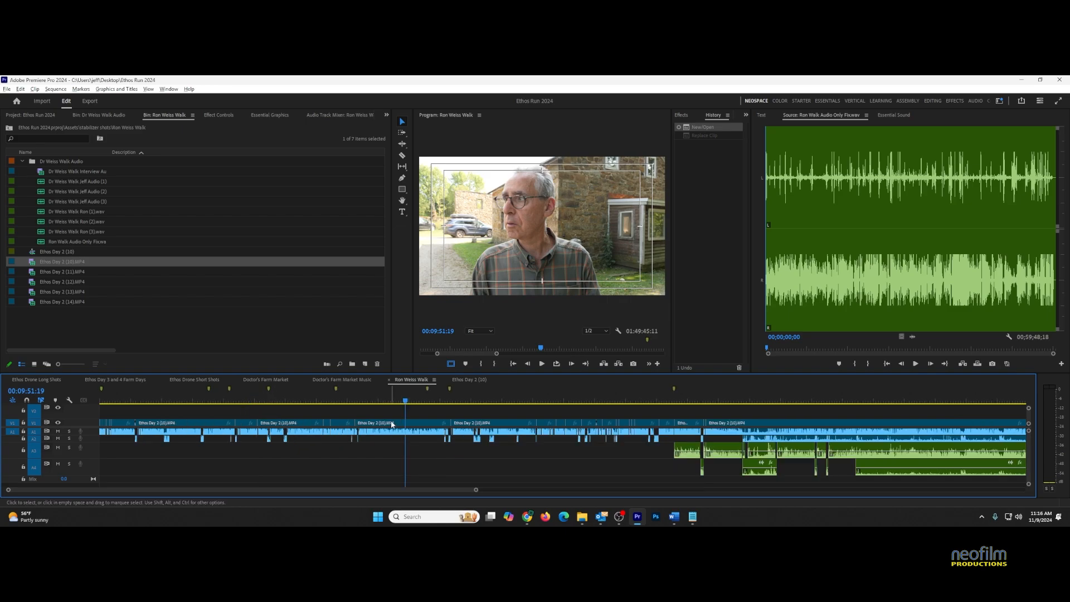
left_click(391, 424)
right_click(391, 425)
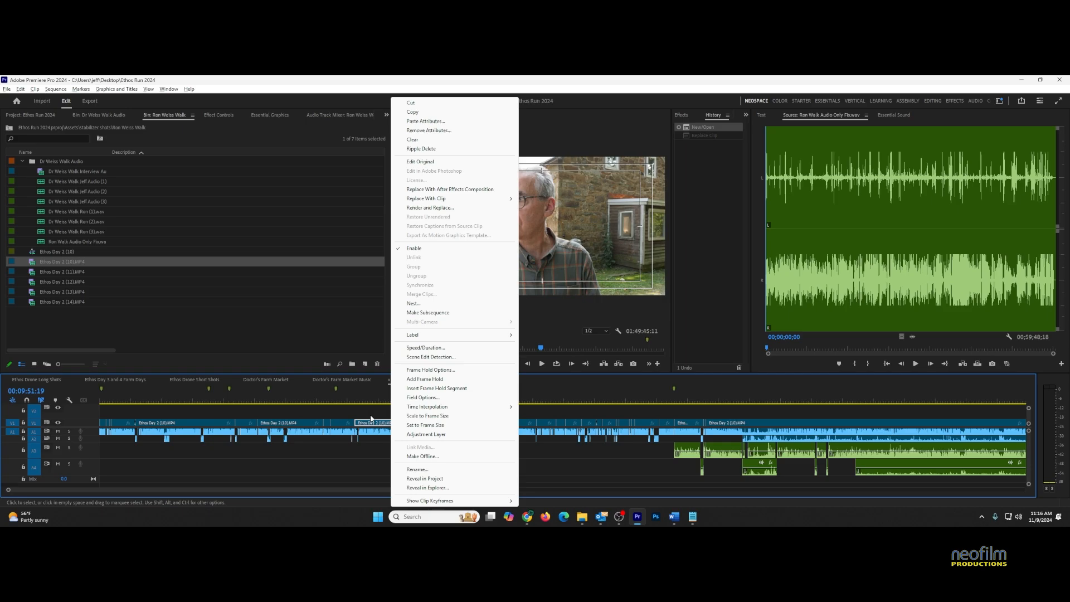
left_click(370, 416)
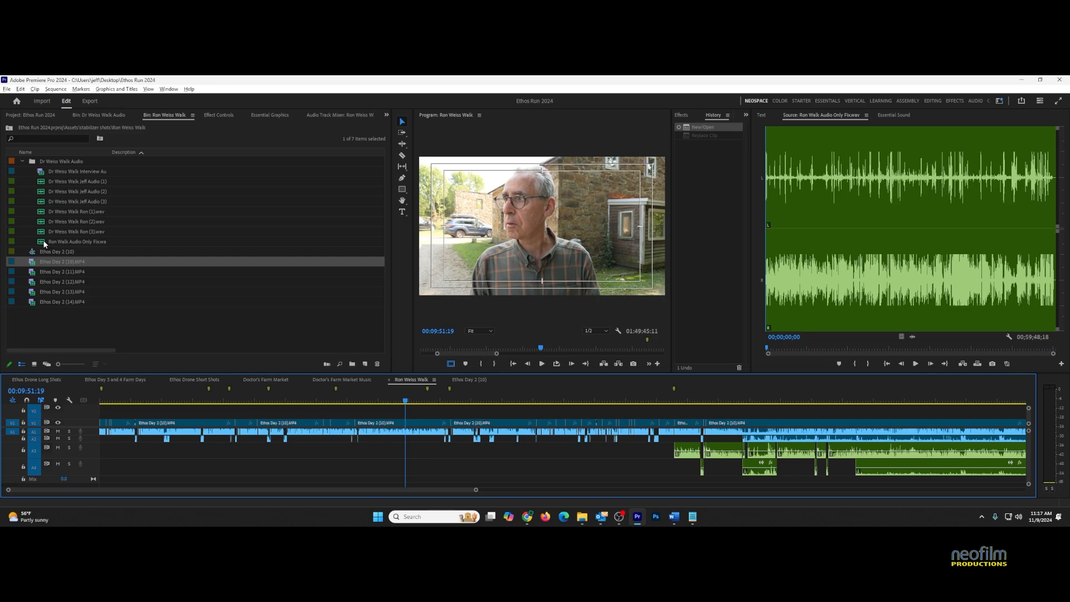
right_click(404, 426)
left_click(446, 480)
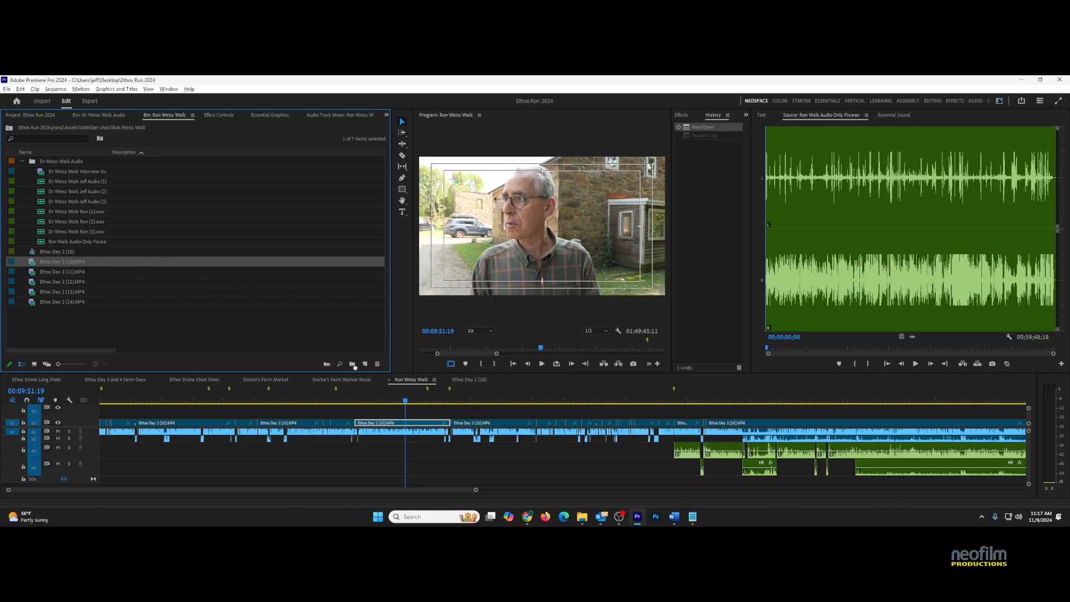
Switch to the Ethos Day 2 (10) sequence and clear its In and Out points
left_click(471, 379)
right_click(476, 396)
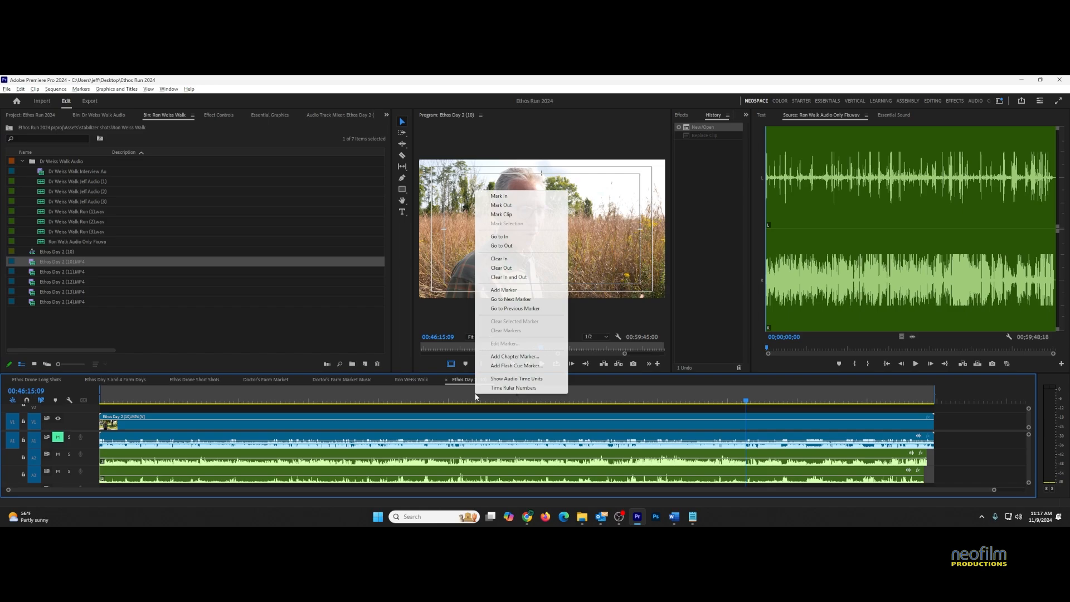
left_click(519, 277)
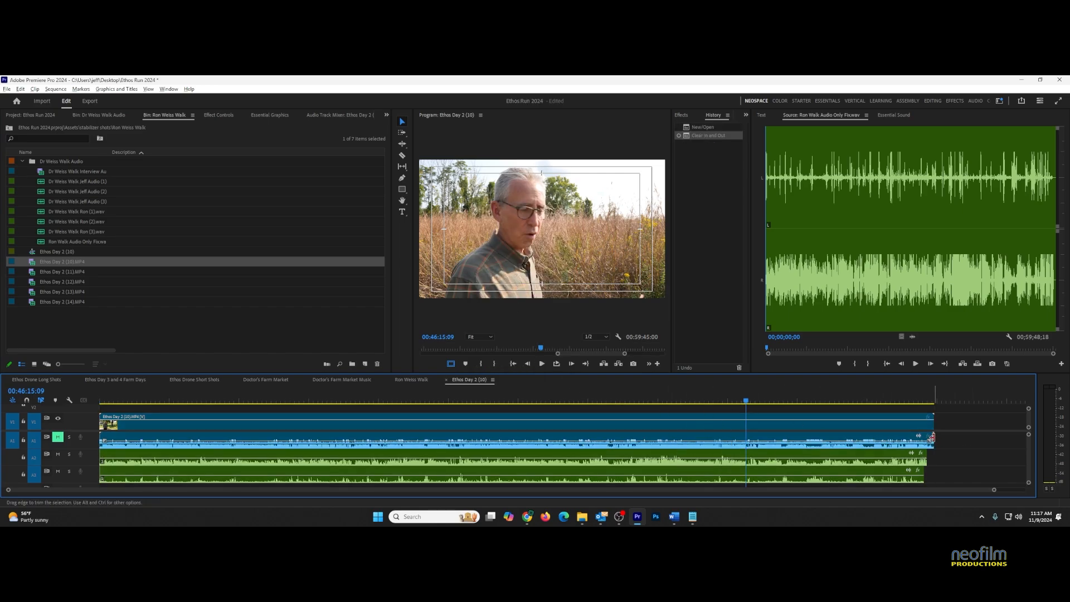
Select all the sequence's clips and mark In and Out around the selection
left_click(858, 426)
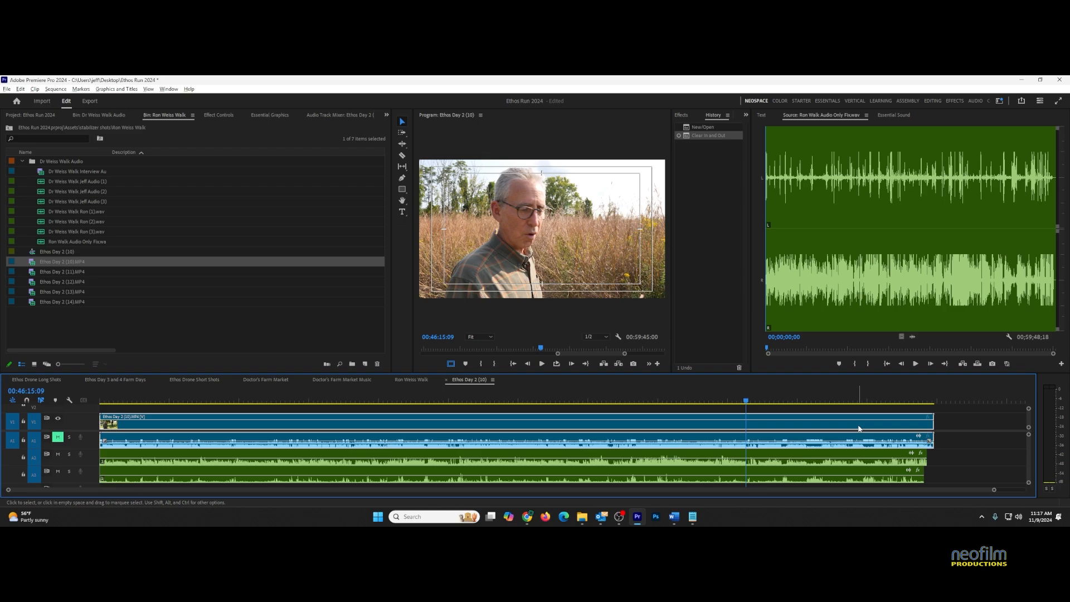
left_click(851, 463)
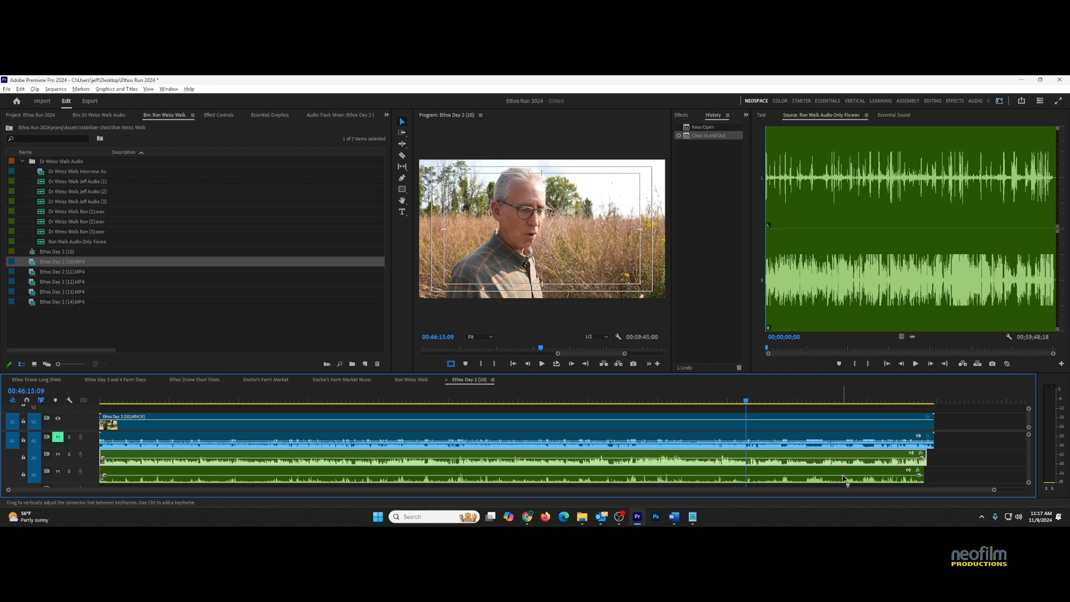
left_click(815, 424)
right_click(815, 423)
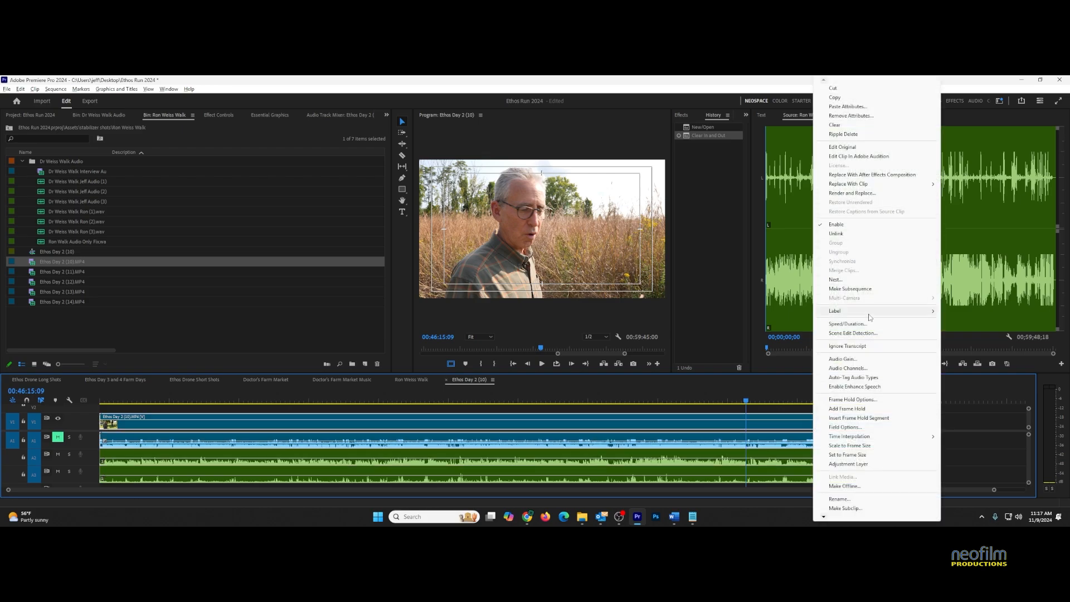
right_click(790, 400)
left_click(839, 227)
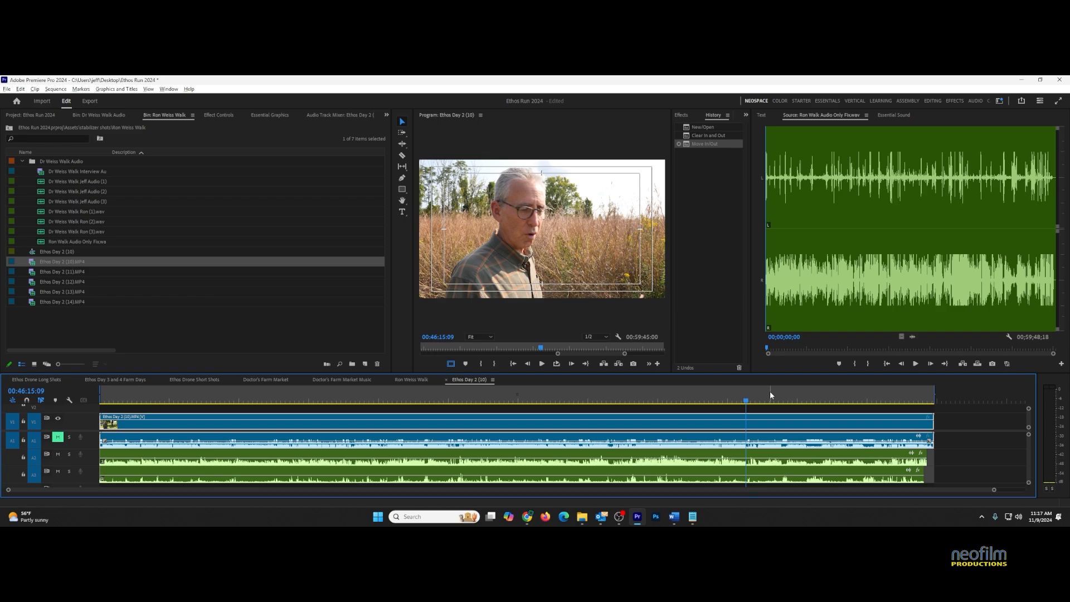
In Export settings, set the format to Waveform Audio
key("ctrl+m")
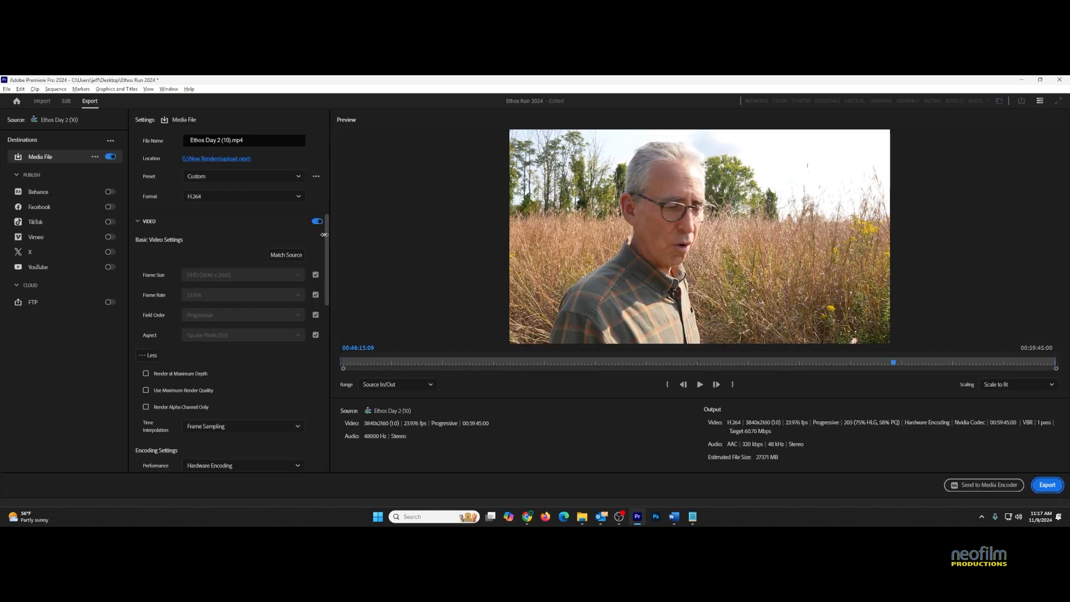
left_click(249, 196)
scroll(223, 323, "down", 3)
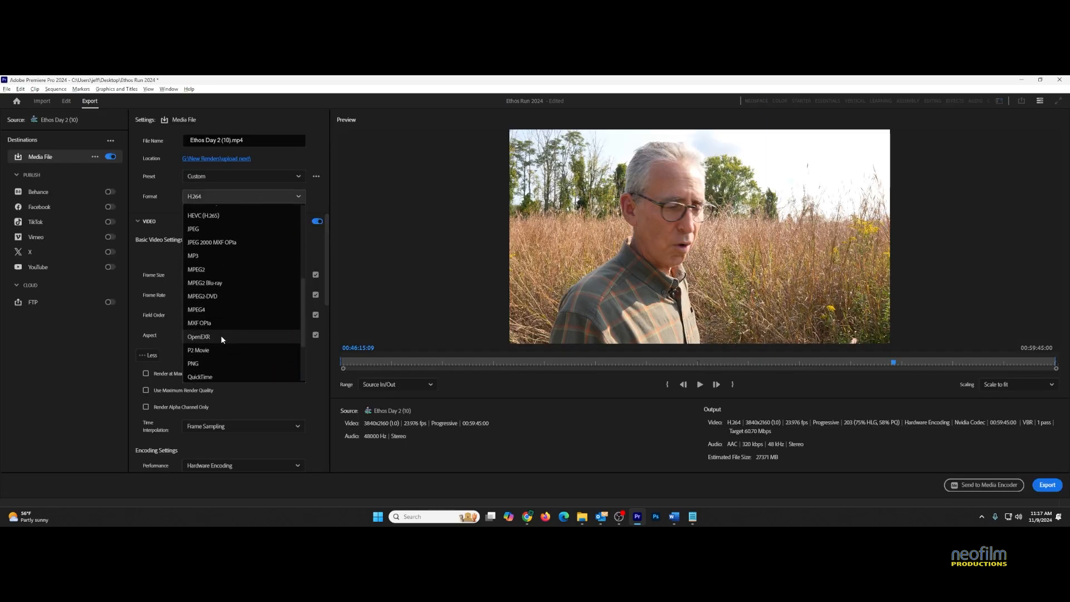
scroll(220, 335, "down", 1)
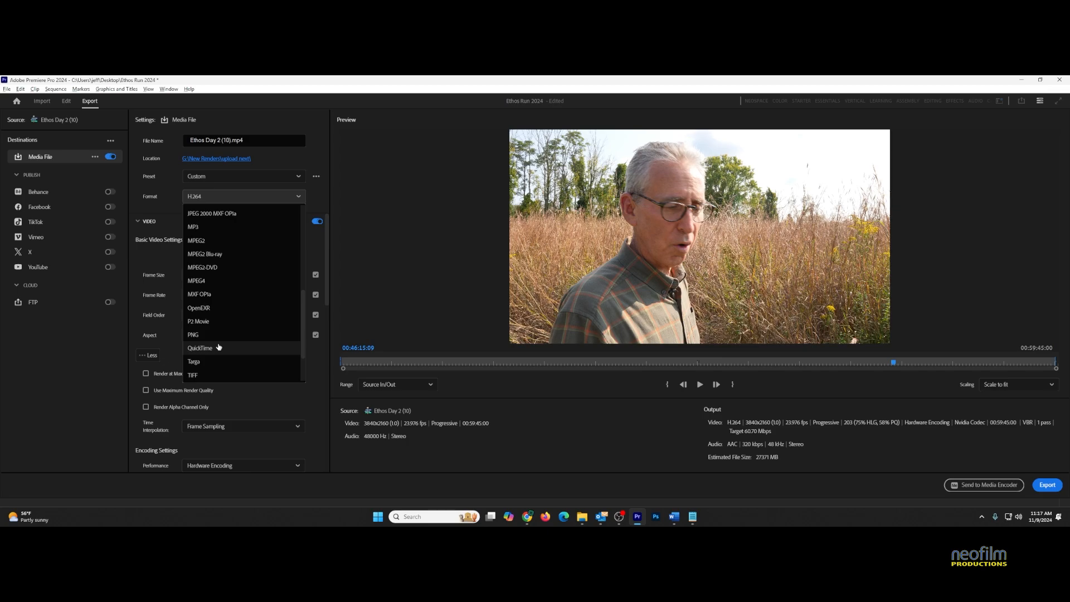
scroll(218, 343, "down", 1)
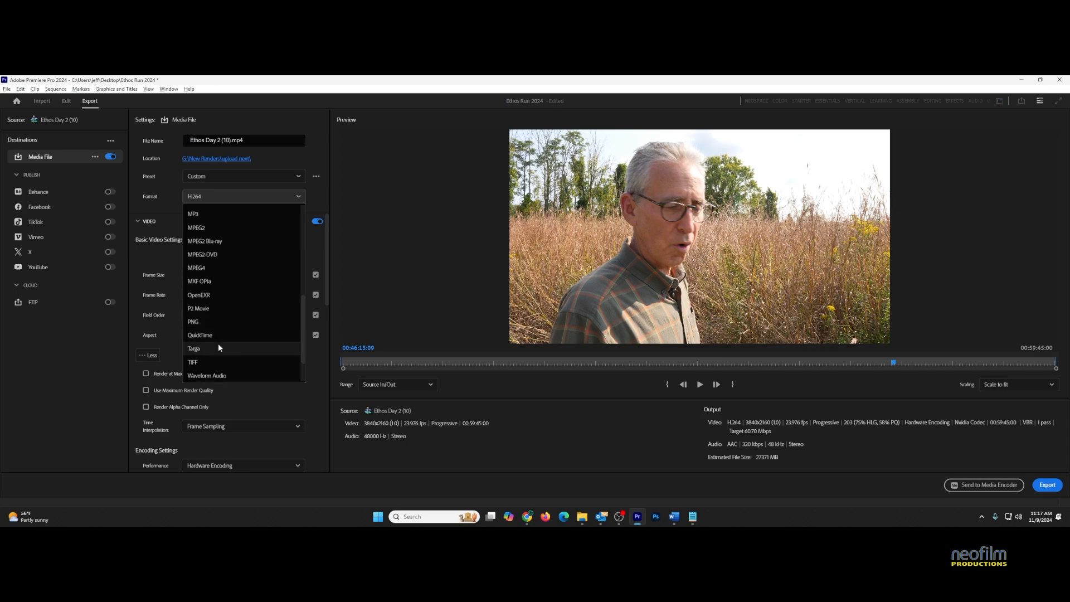
left_click(209, 372)
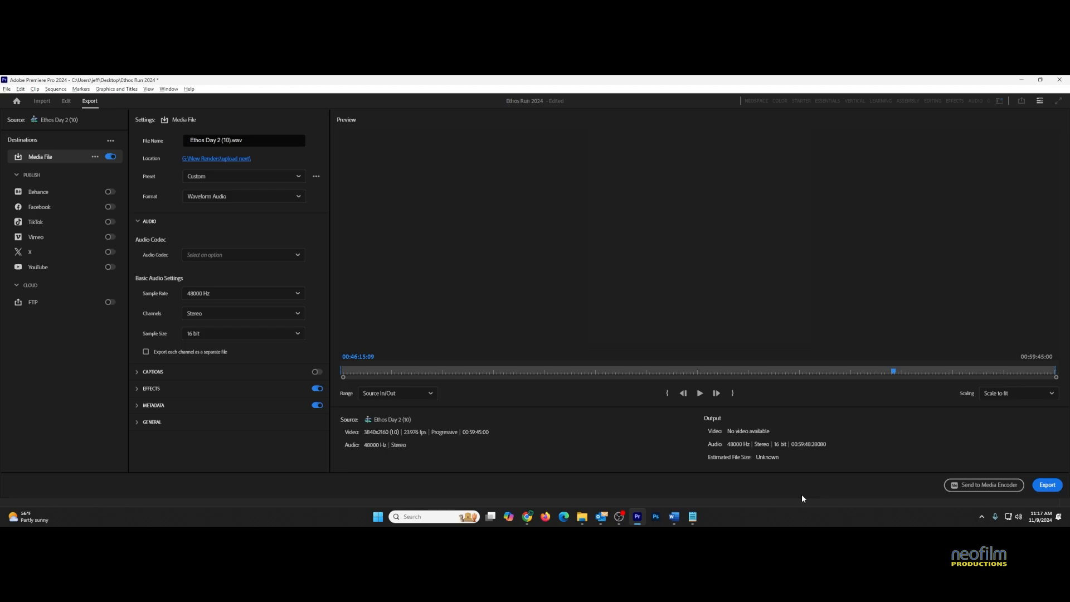
Apply the Match Source - Adaptive High Bitrate preset and return to the Edit workspace
left_click(282, 176)
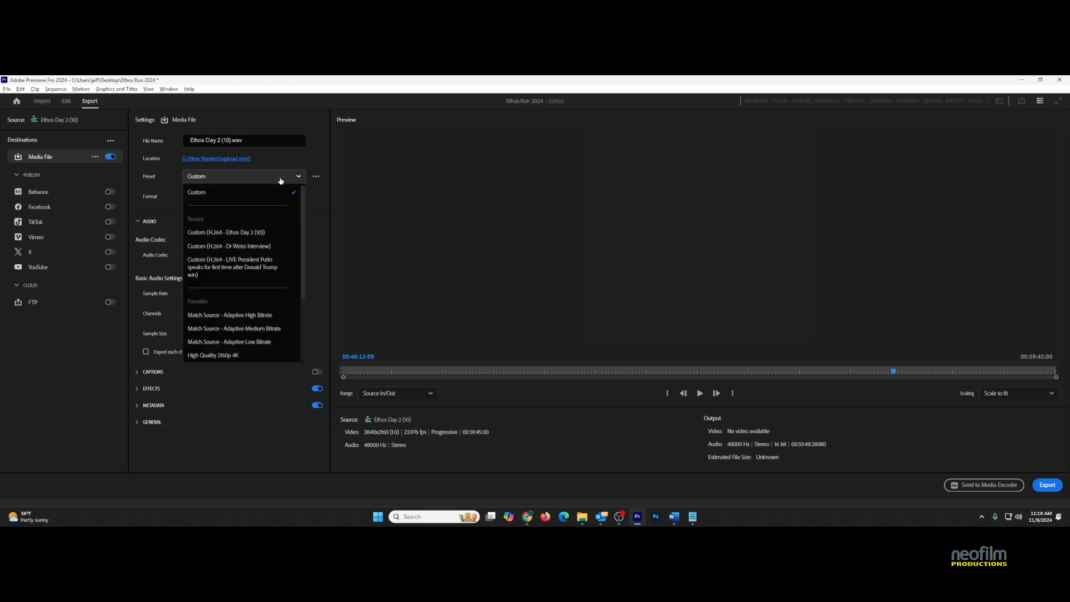
left_click(222, 316)
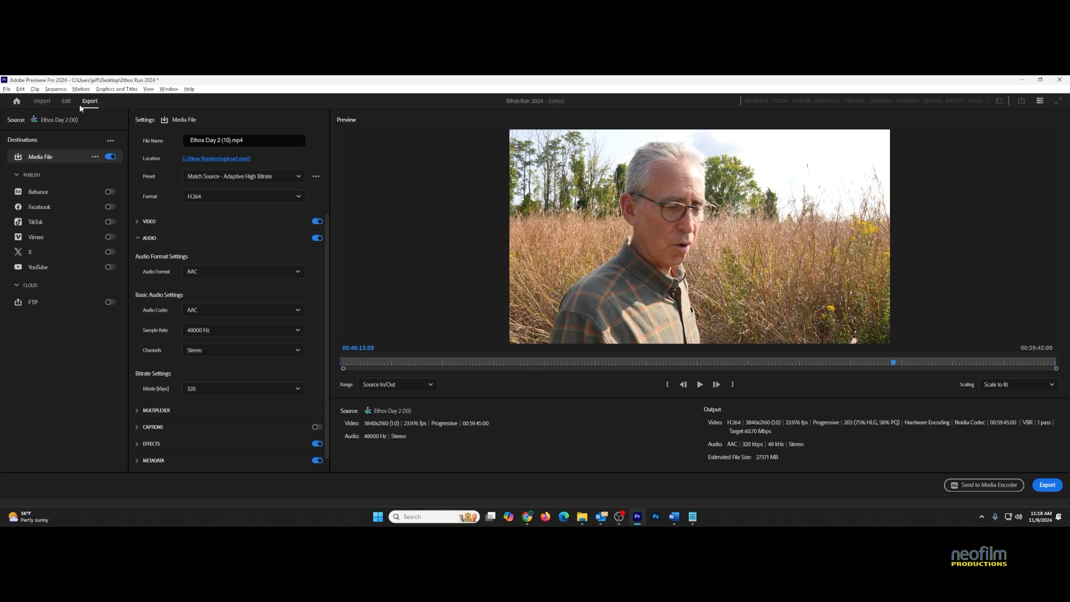
left_click(955, 485)
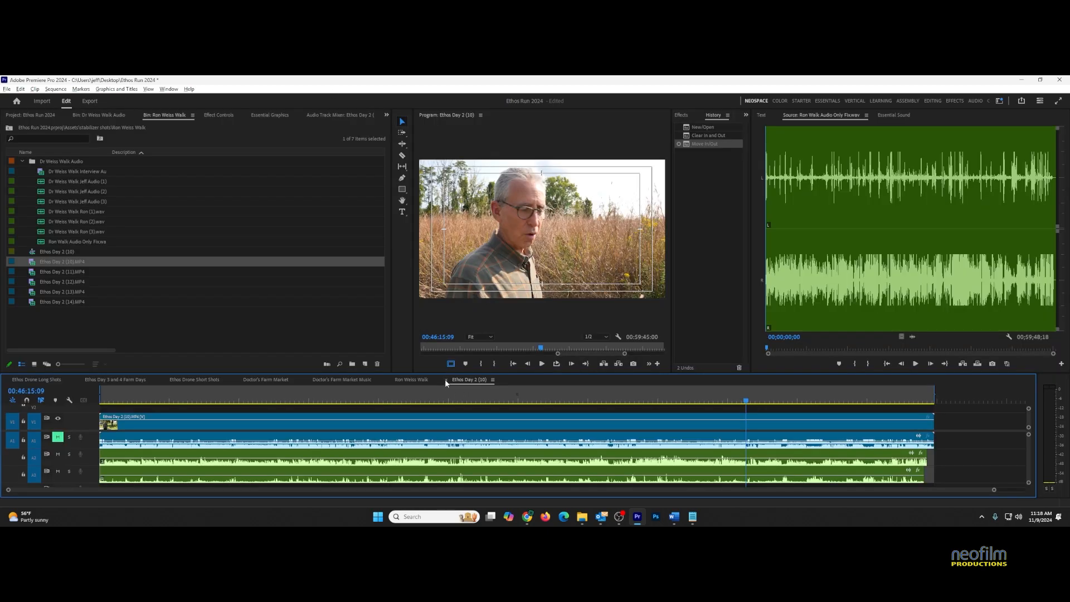
Close the Ethos Day 2 (10) sequence and load Ron Walk Audio Only Fix.wav in the Source monitor
left_click(399, 446)
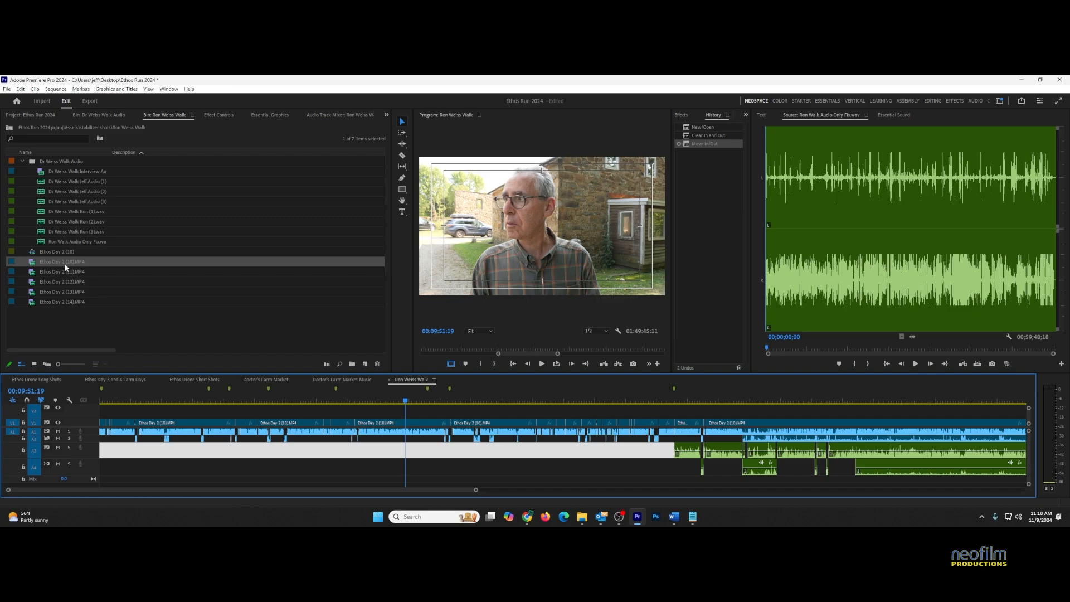
left_click(379, 428)
left_click(40, 241)
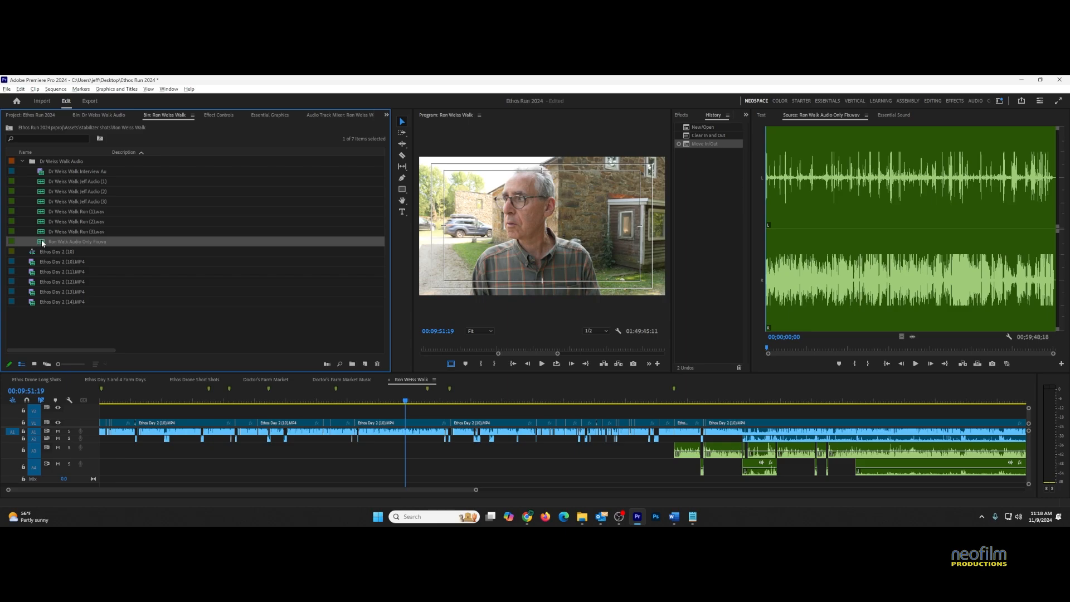
double_click(43, 243)
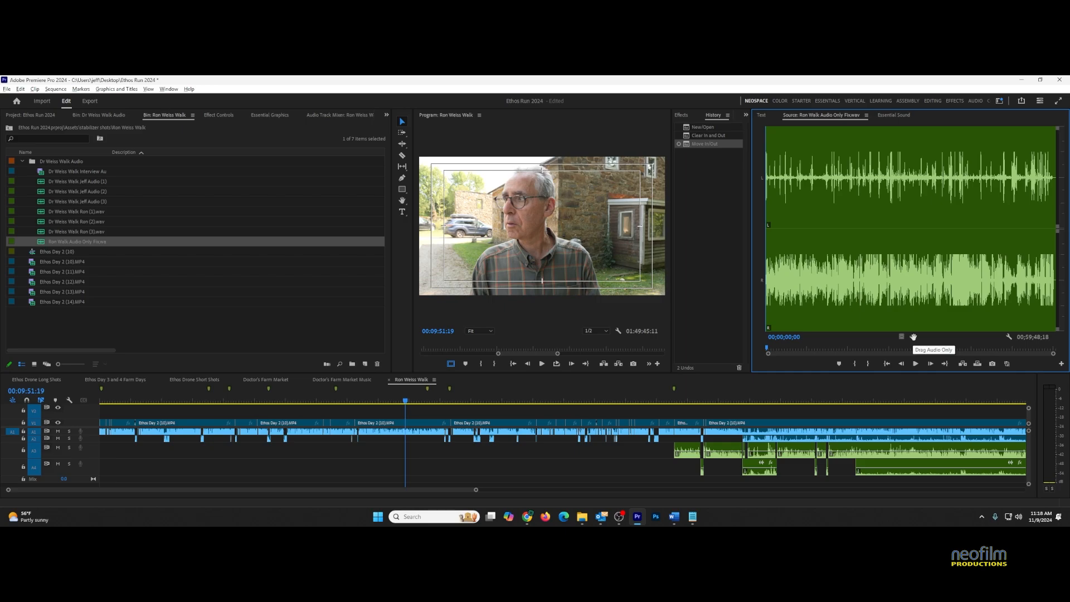
Drag the source audio only onto the A1 clips to replace them with the fixed audio
left_click_drag(914, 337, 906, 342)
left_click_drag(519, 405, 400, 436)
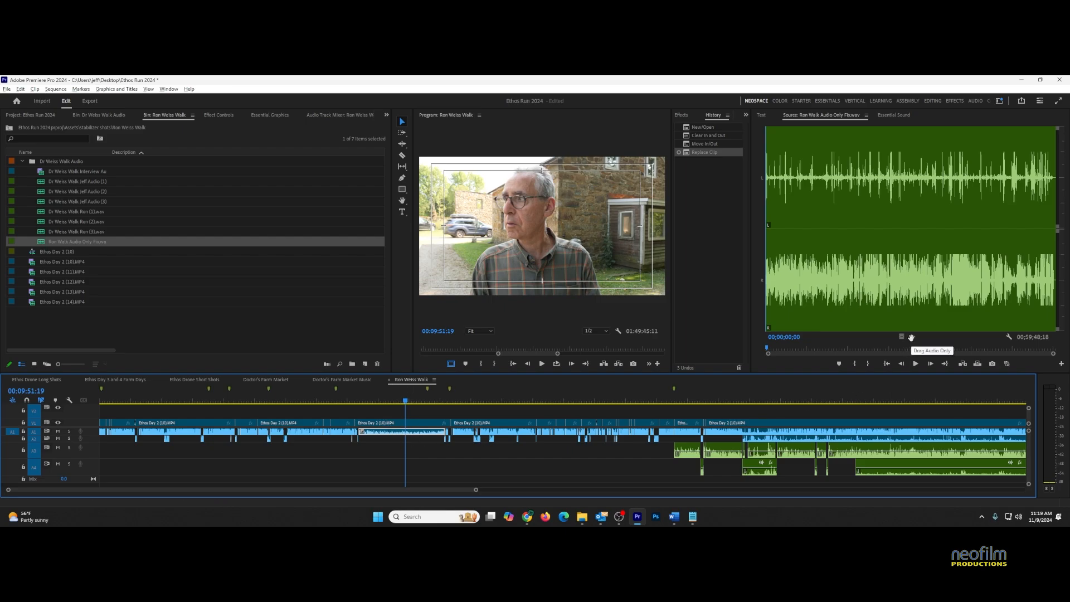
left_click_drag(912, 337, 504, 436)
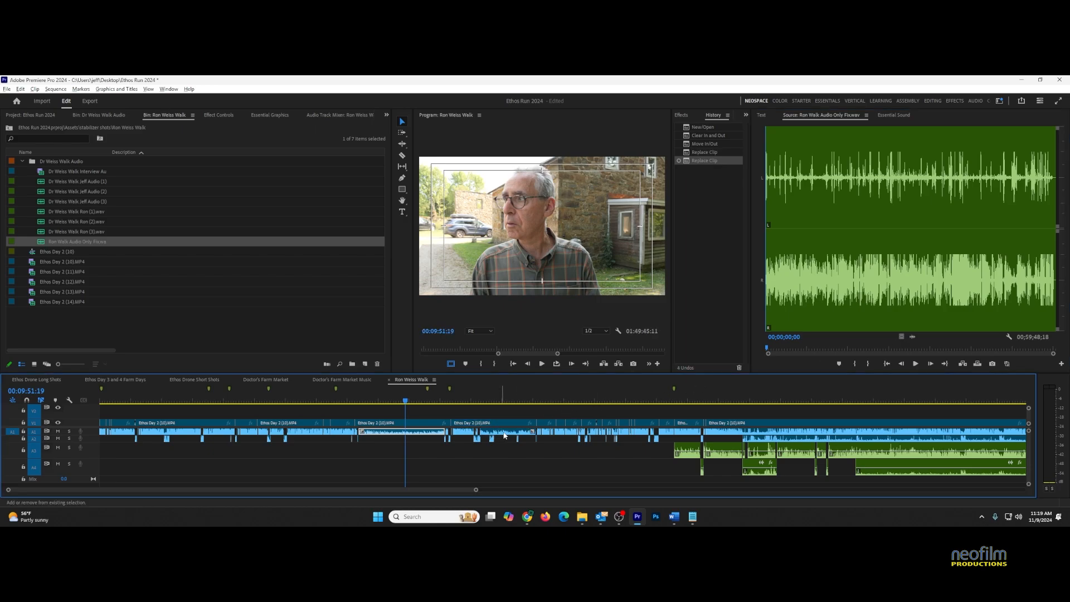
left_click_drag(914, 337, 471, 433)
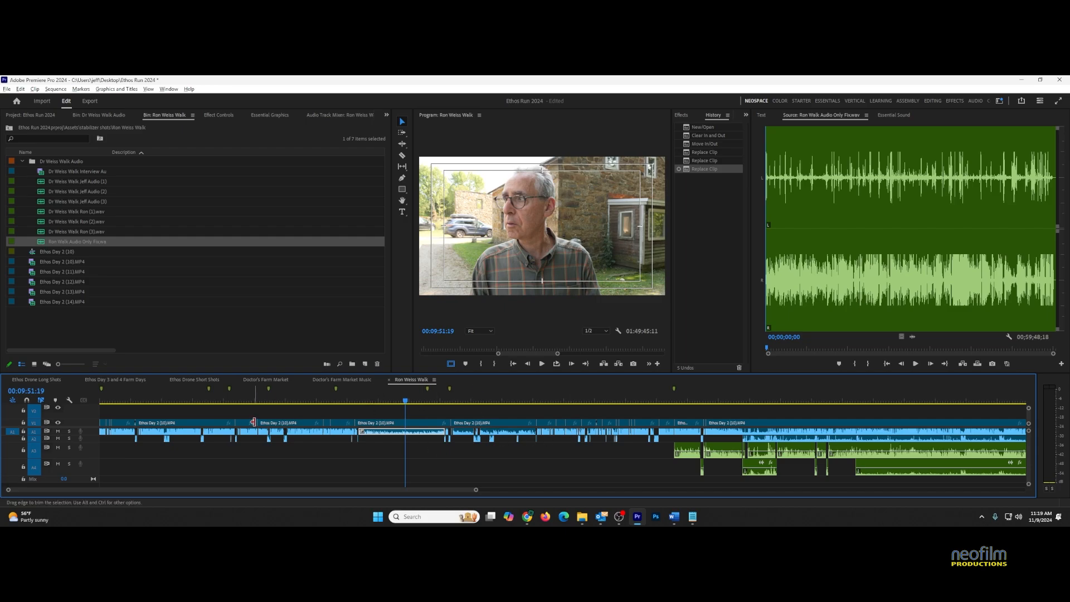
Undo the audio clip replacements and reveal the Ethos Day 2 (10) clip's source in the project bin
key("ctrl+z")
key("ctrl+z")
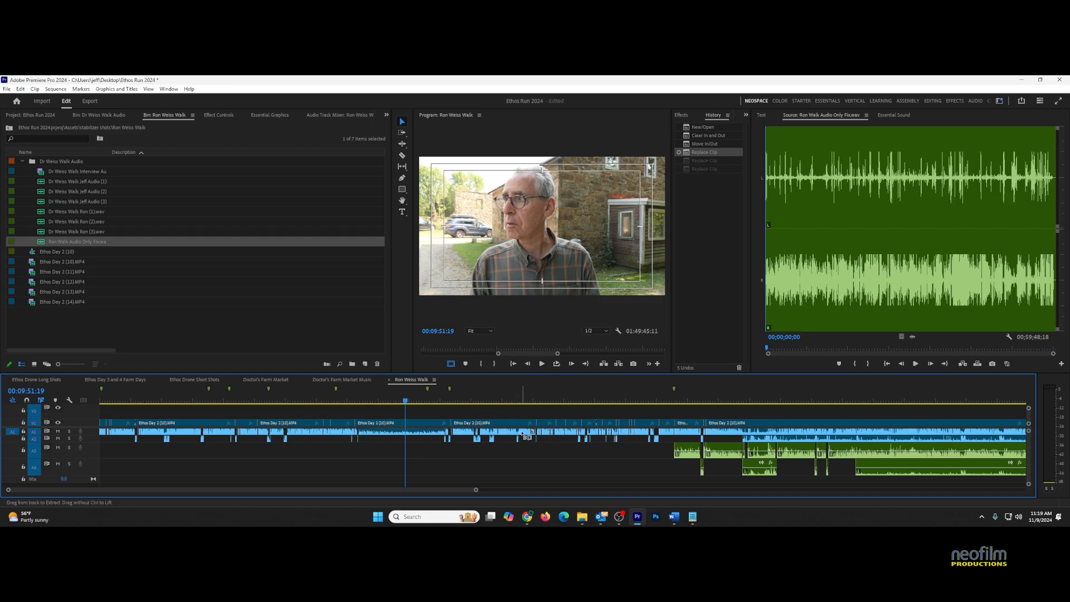
key("ctrl+z")
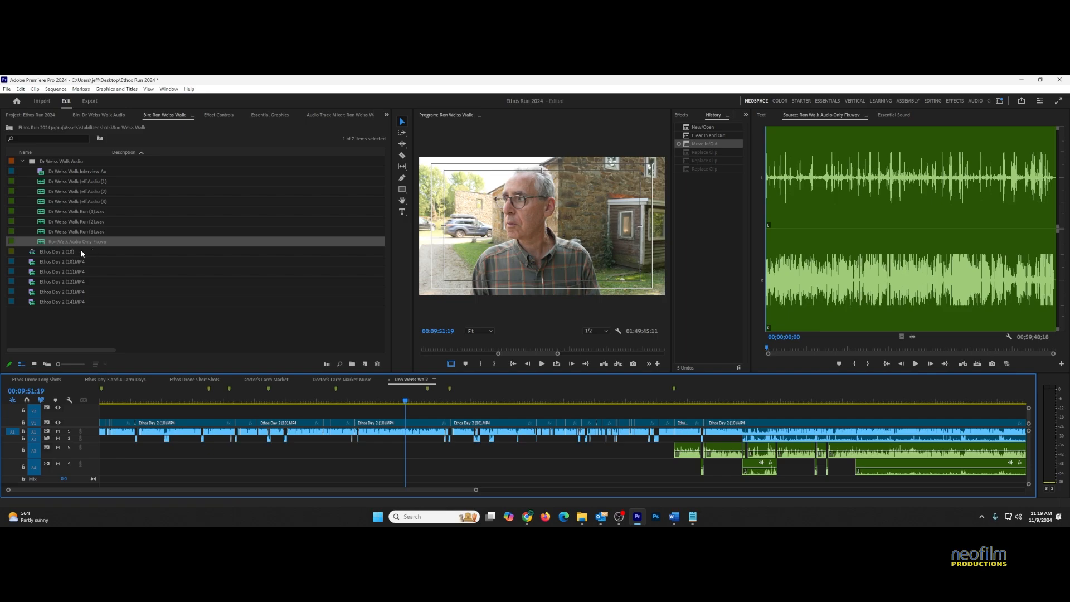
mouse_move(43, 174)
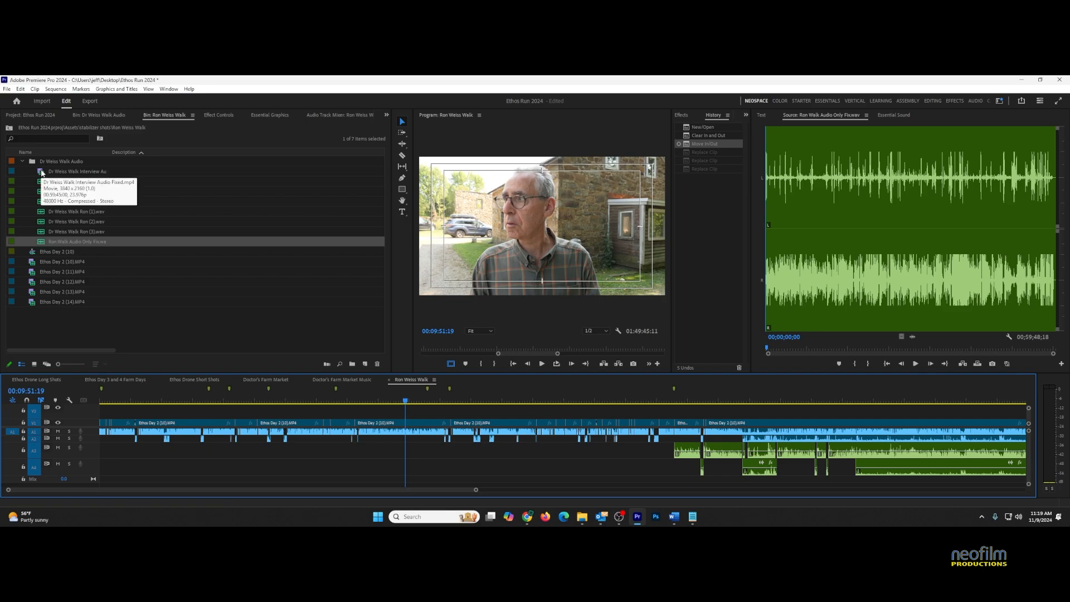
left_click(42, 173)
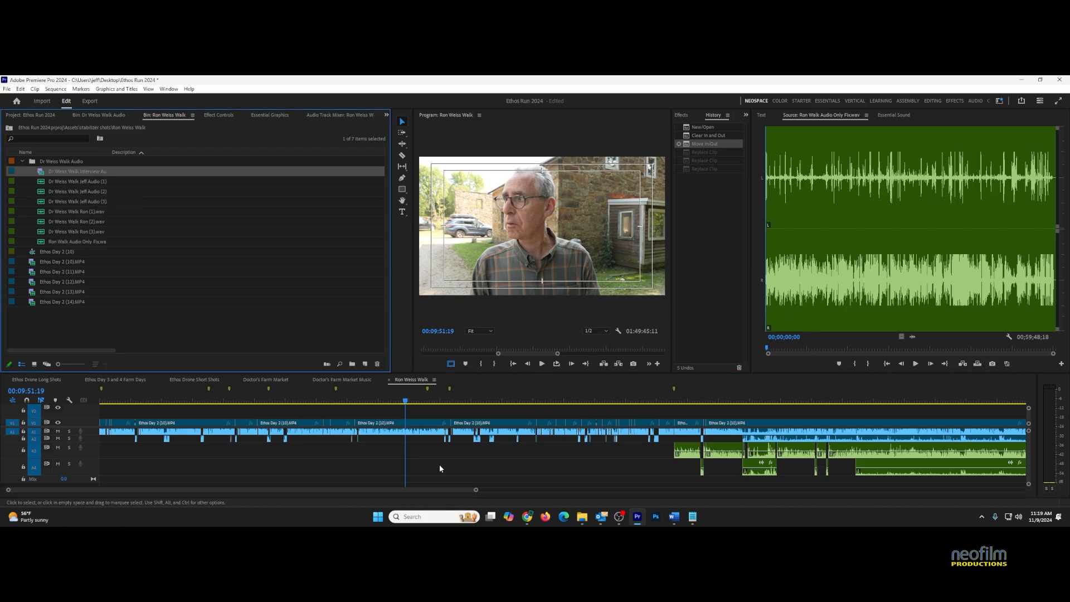
right_click(397, 425)
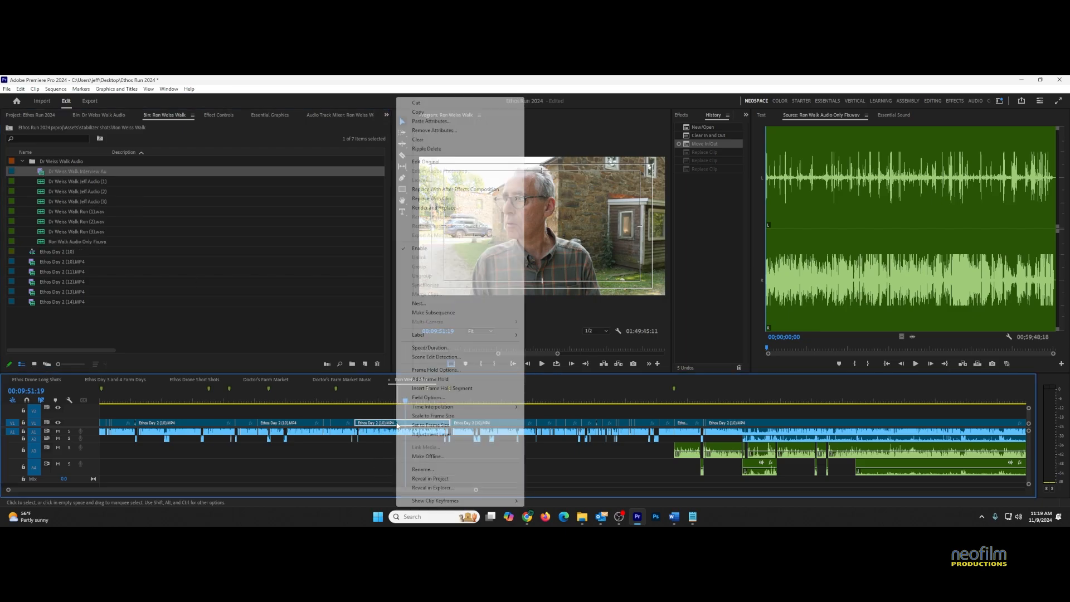
left_click(448, 471)
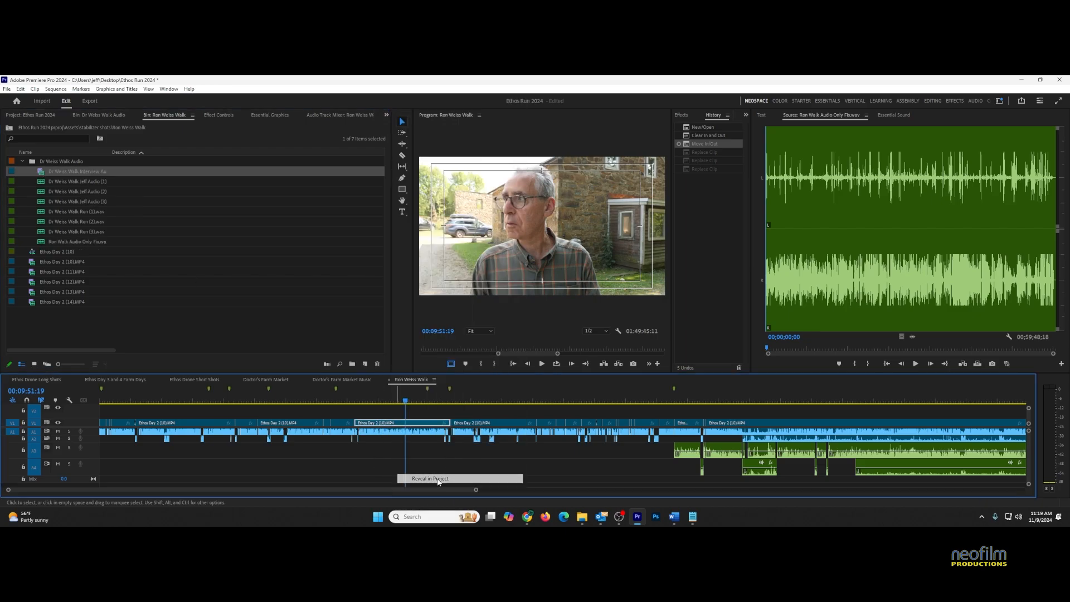
Replace Ethos Day 2 (10).MP4's footage with Dr Weiss Walk Interview Audio Fixed, then jump to 00:18:33:01
right_click(32, 265)
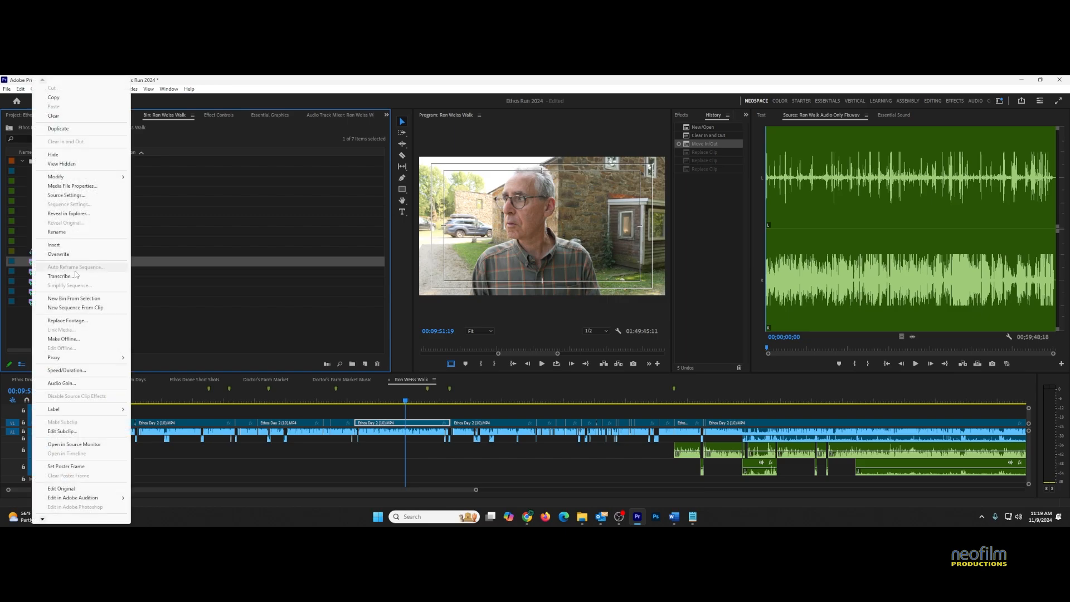
left_click(67, 320)
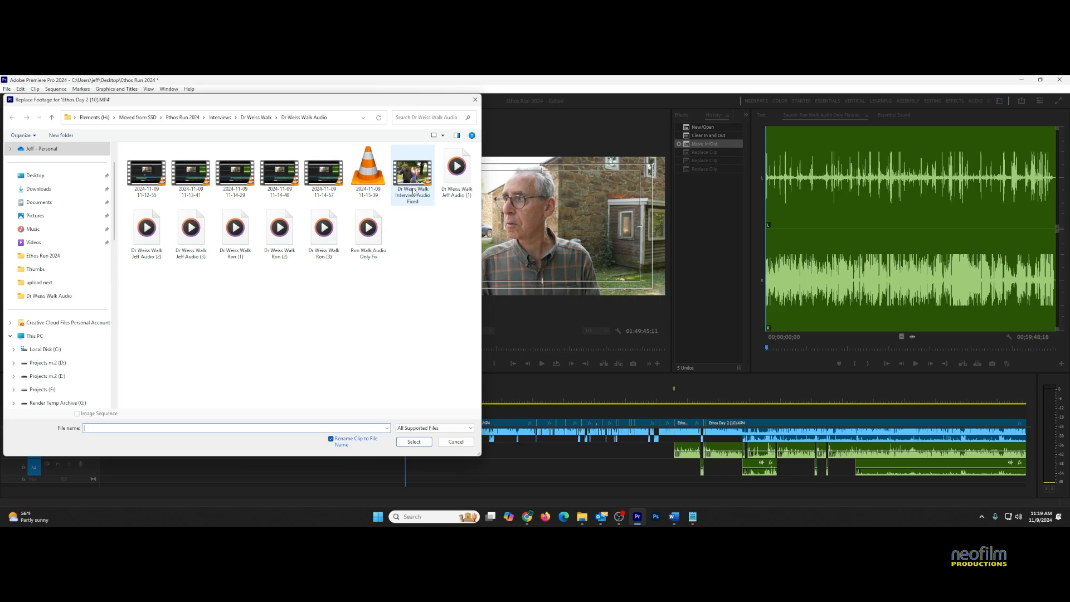
left_click(415, 180)
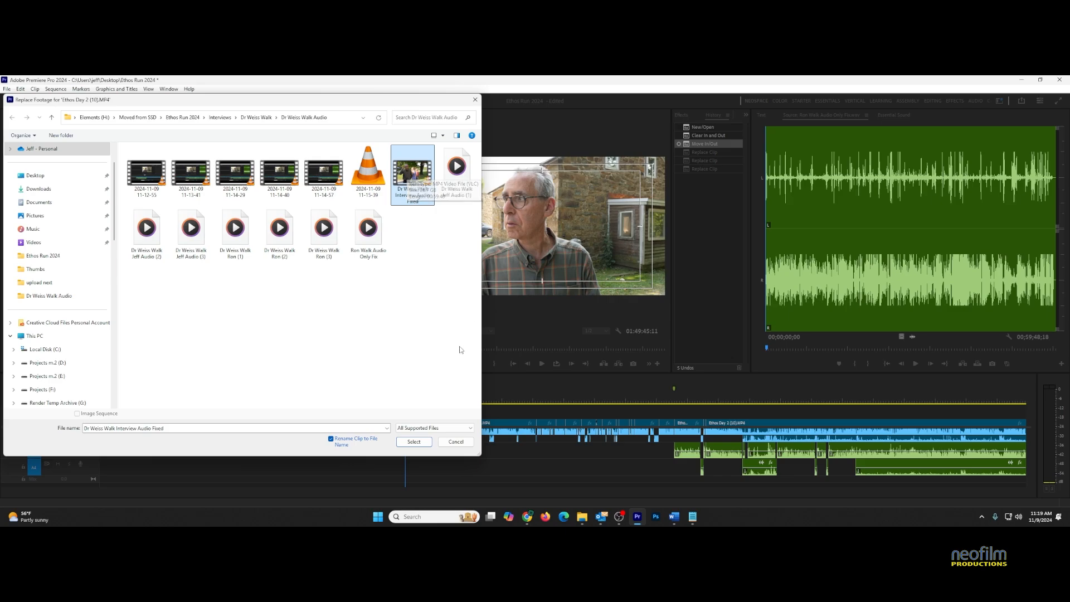
left_click(456, 442)
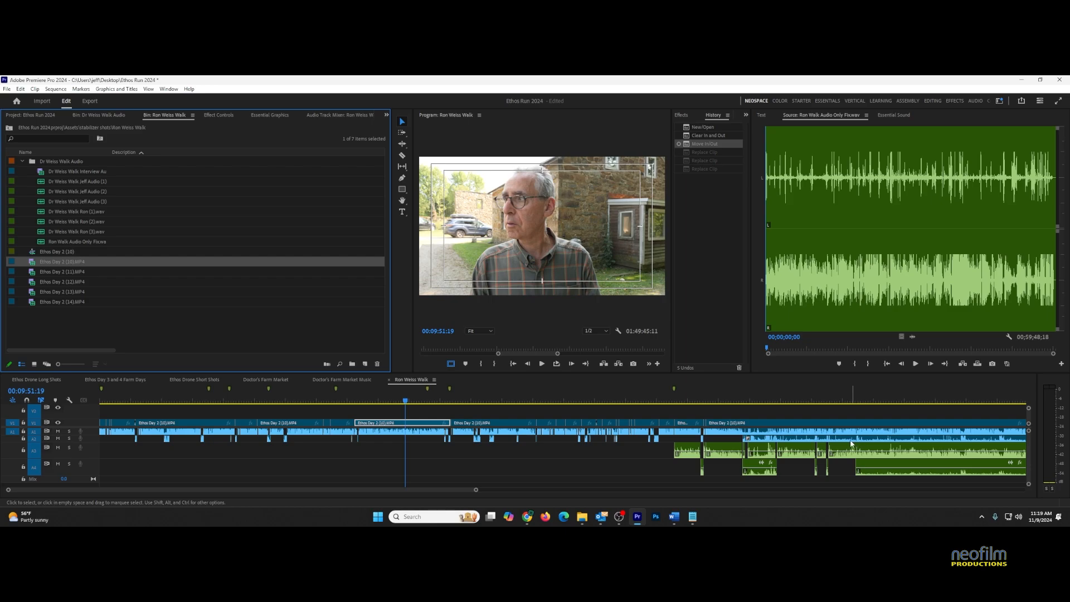
left_click(675, 396)
Solo track A1 and play back briefly from 00:19:22:07
key("=")
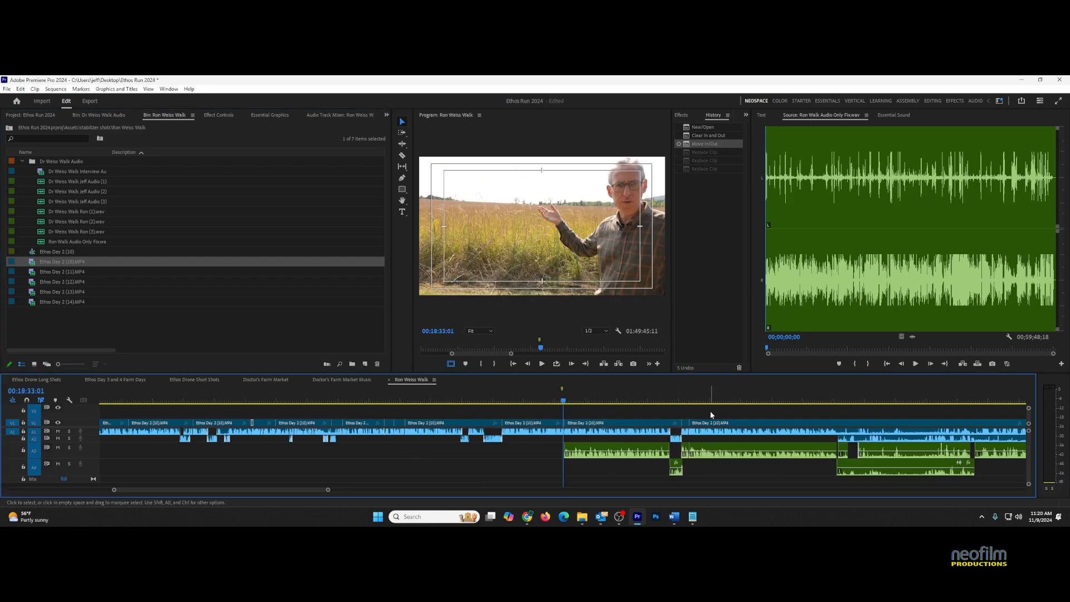
left_click(659, 399)
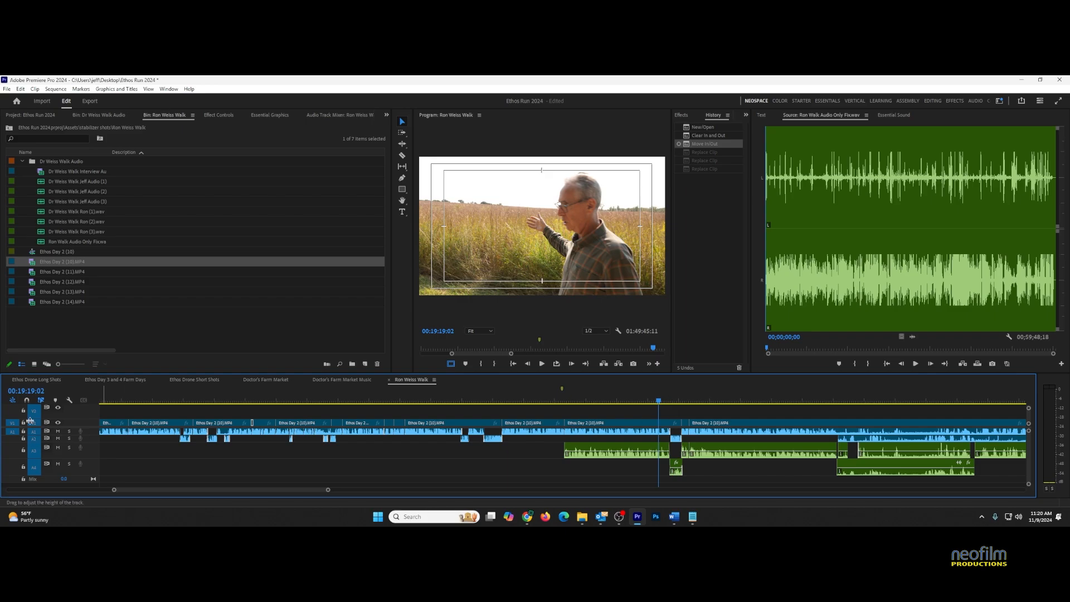
left_click(69, 431)
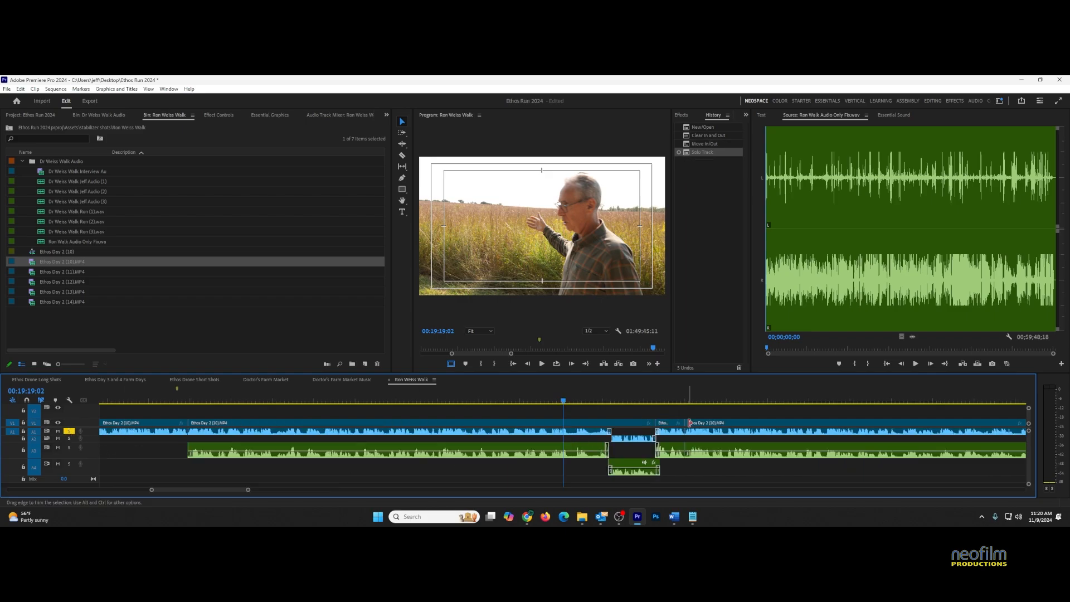
key("=")
left_click(590, 401)
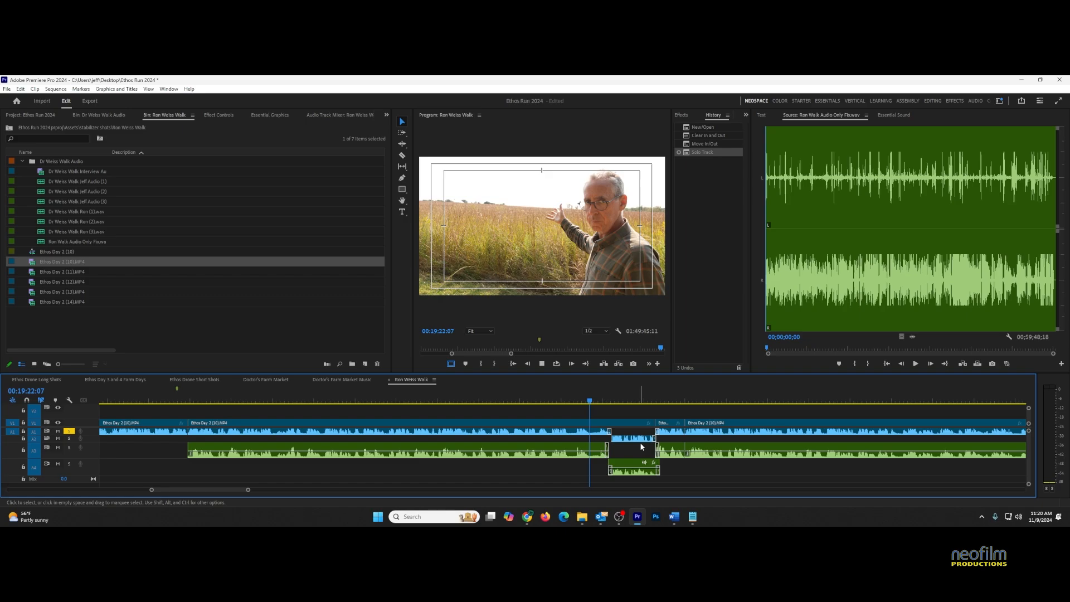
key("space")
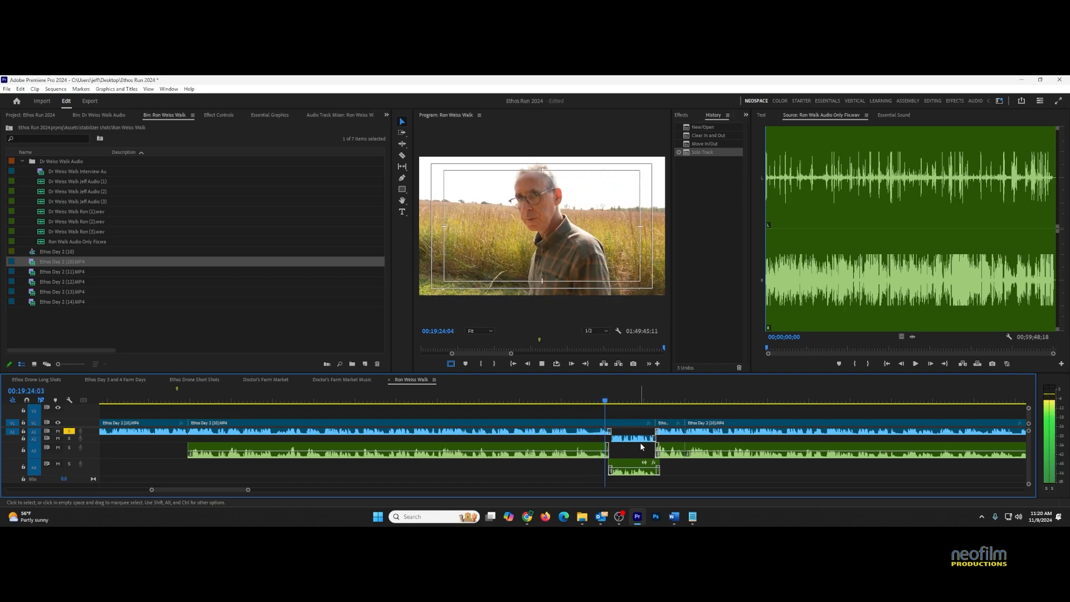
key("space")
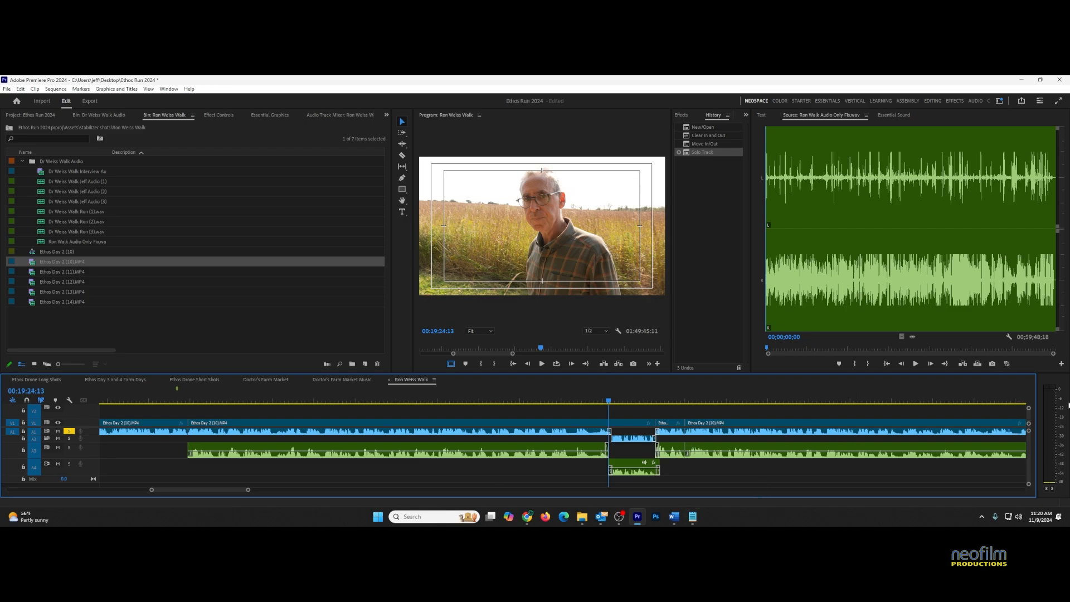
Move the solo from A1 to A3, replay the section, and zoom out then back in
left_click(69, 432)
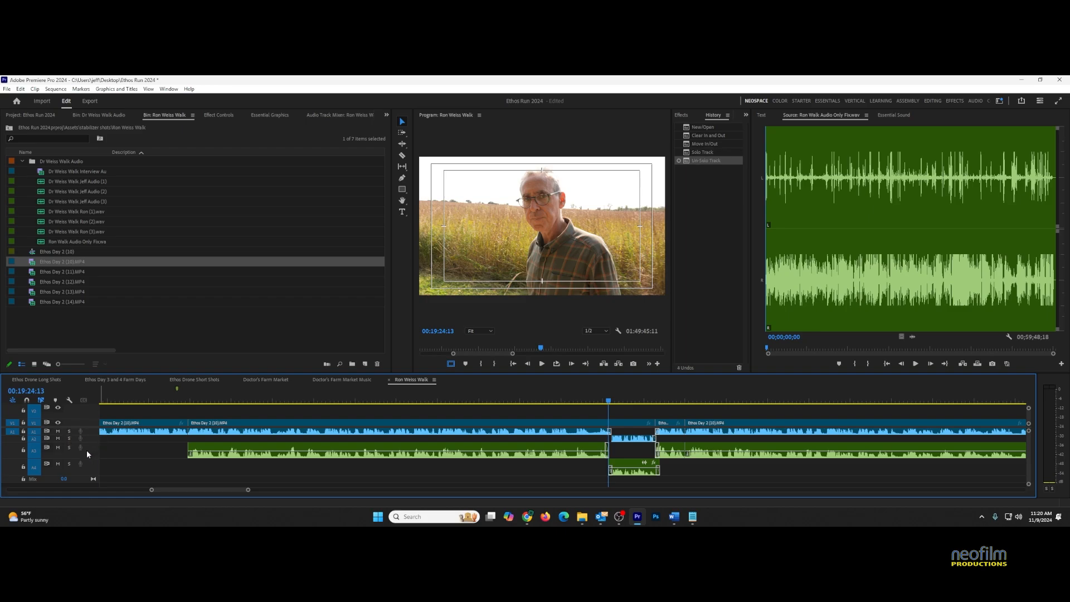
left_click(68, 447)
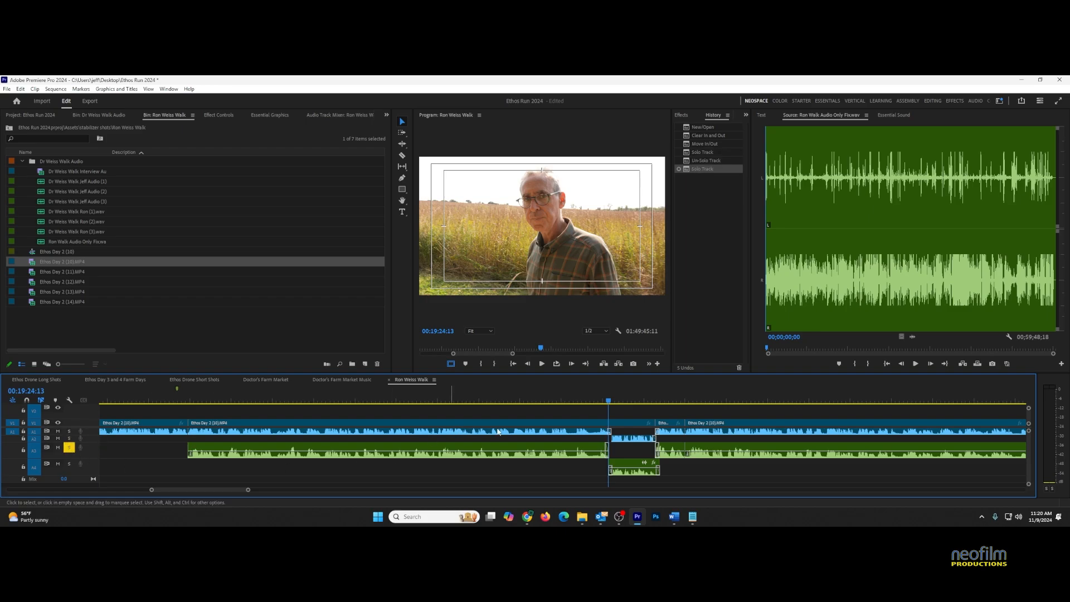
left_click(597, 401)
key("space")
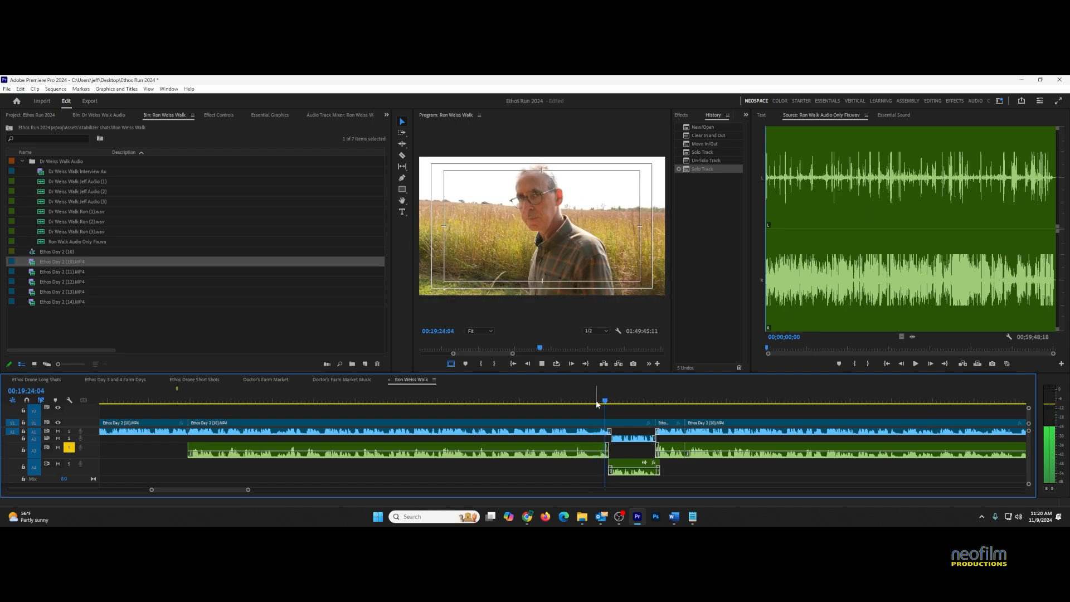
key("space")
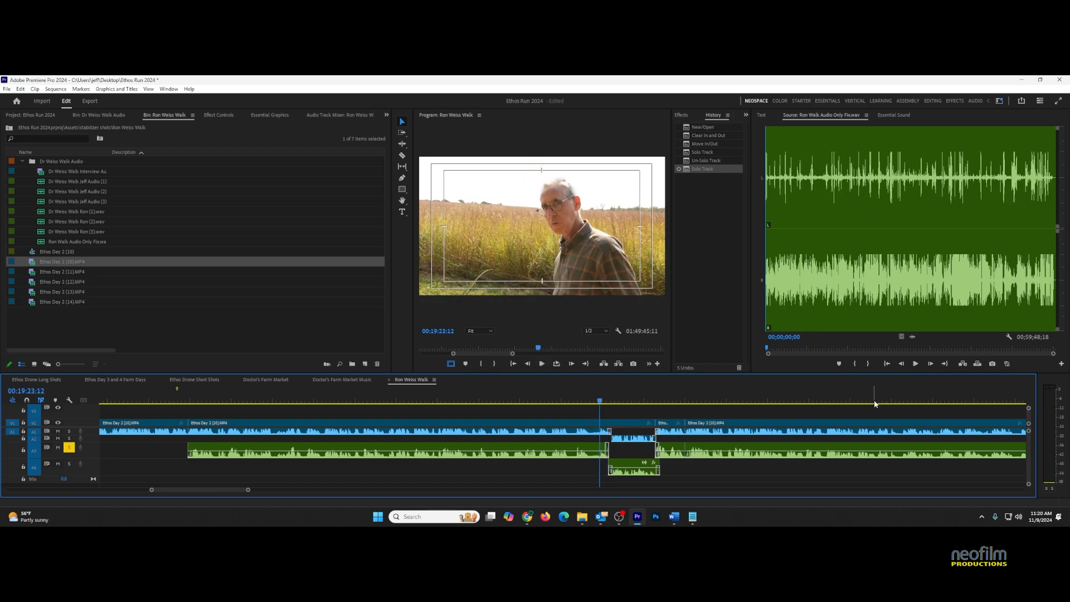
left_click(904, 402)
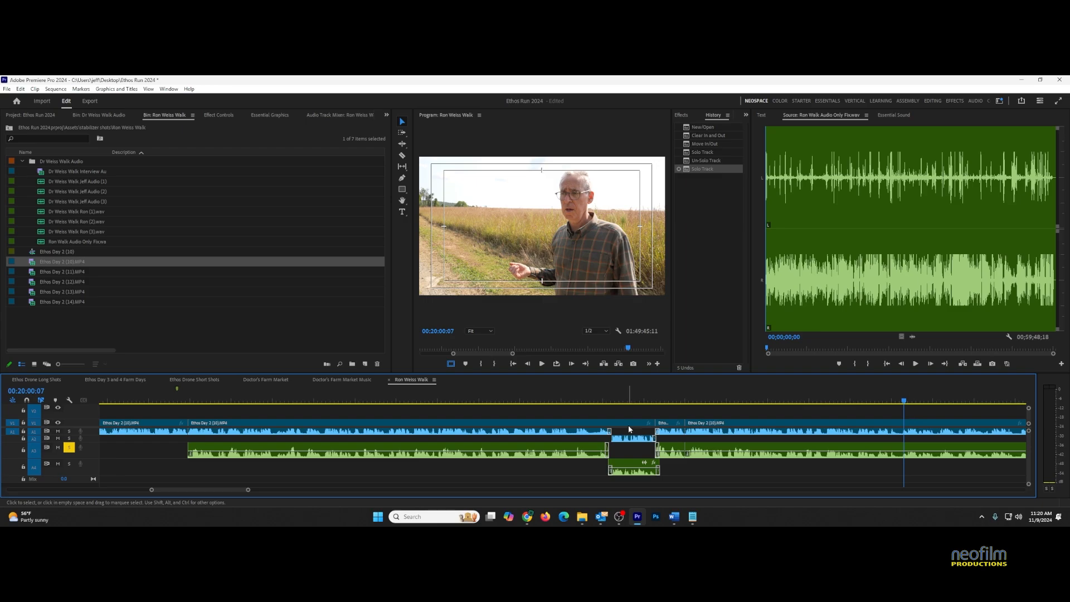
key("backslash")
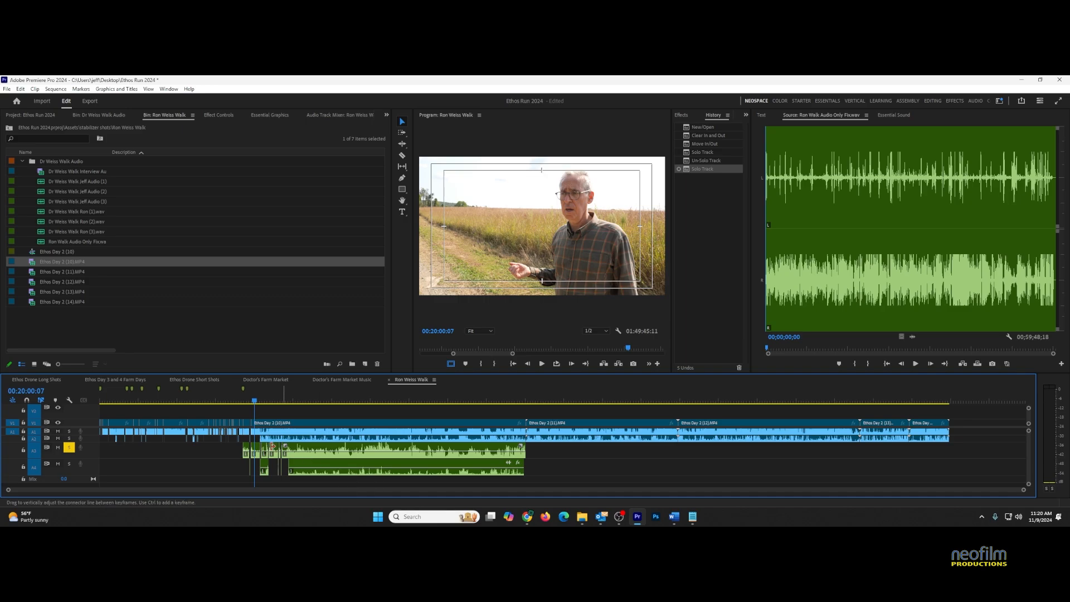
key("equal")
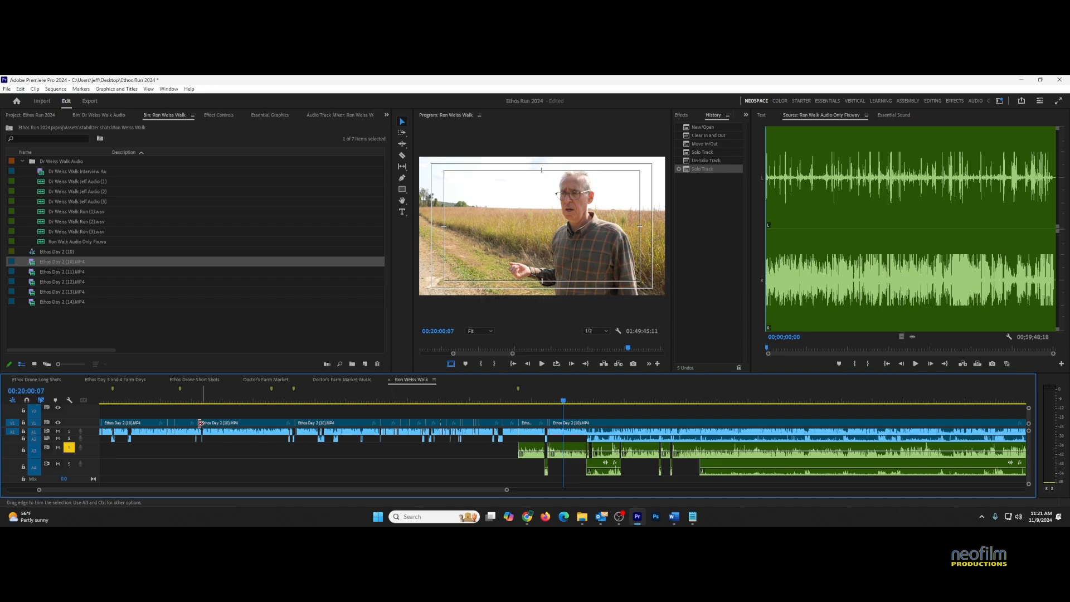
left_click(785, 400)
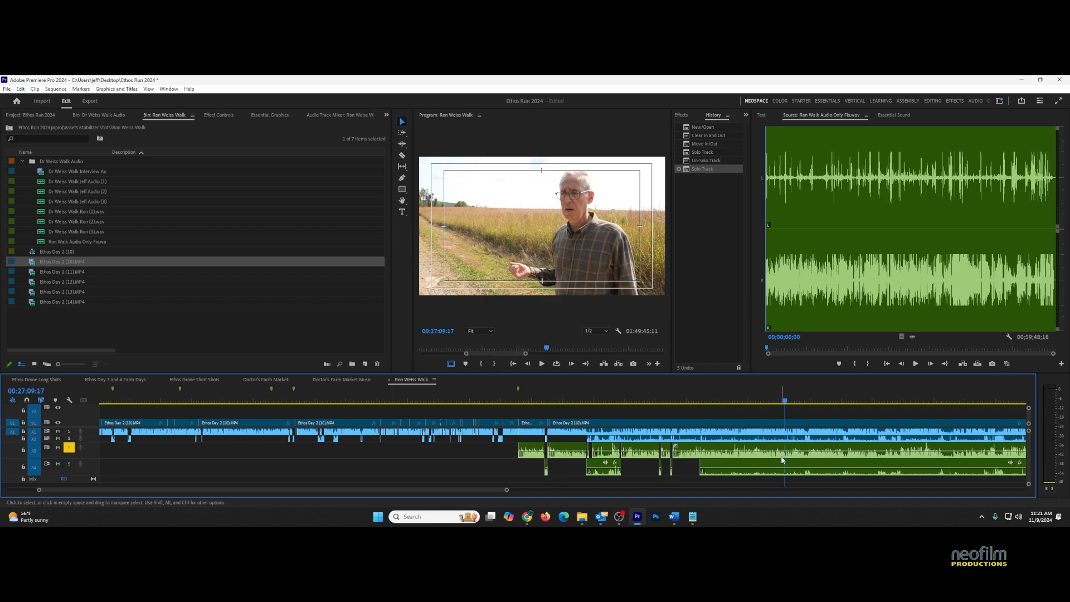
left_click(224, 401)
left_click(69, 448)
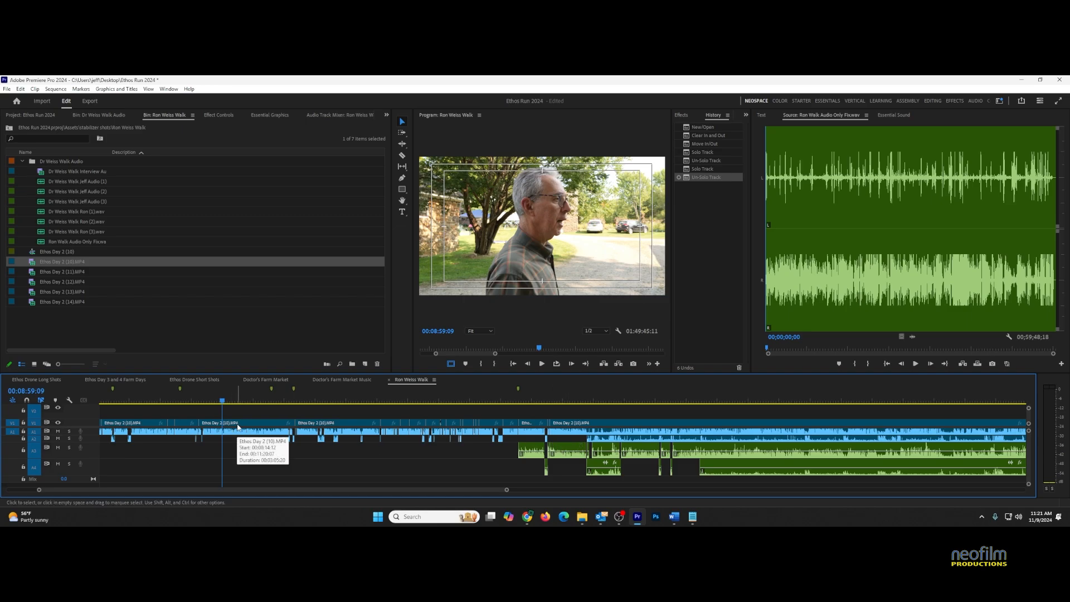
key("backslash")
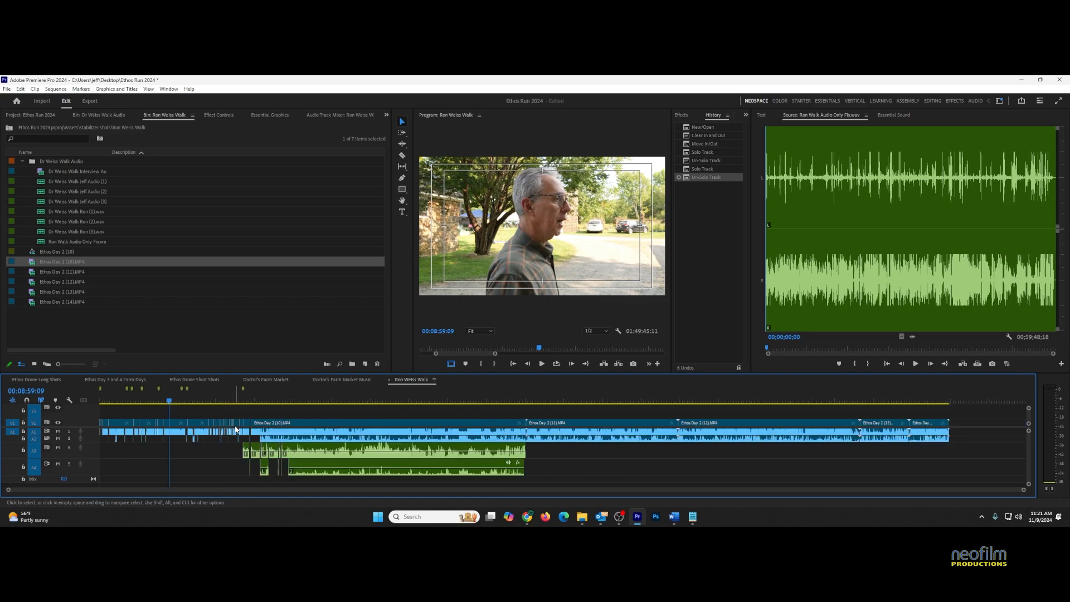
right_click(173, 425)
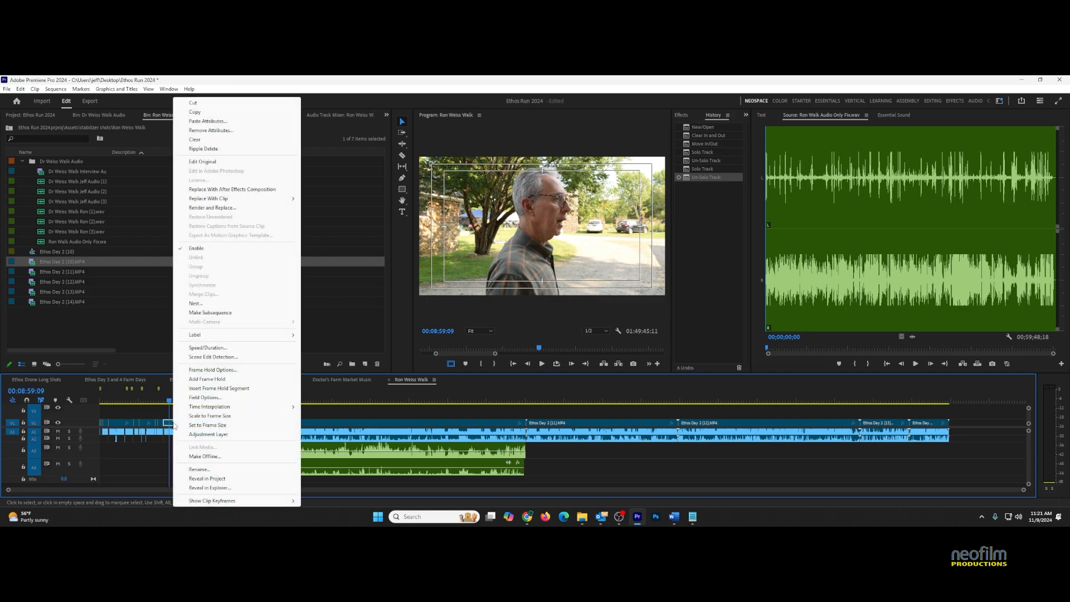
left_click(132, 413)
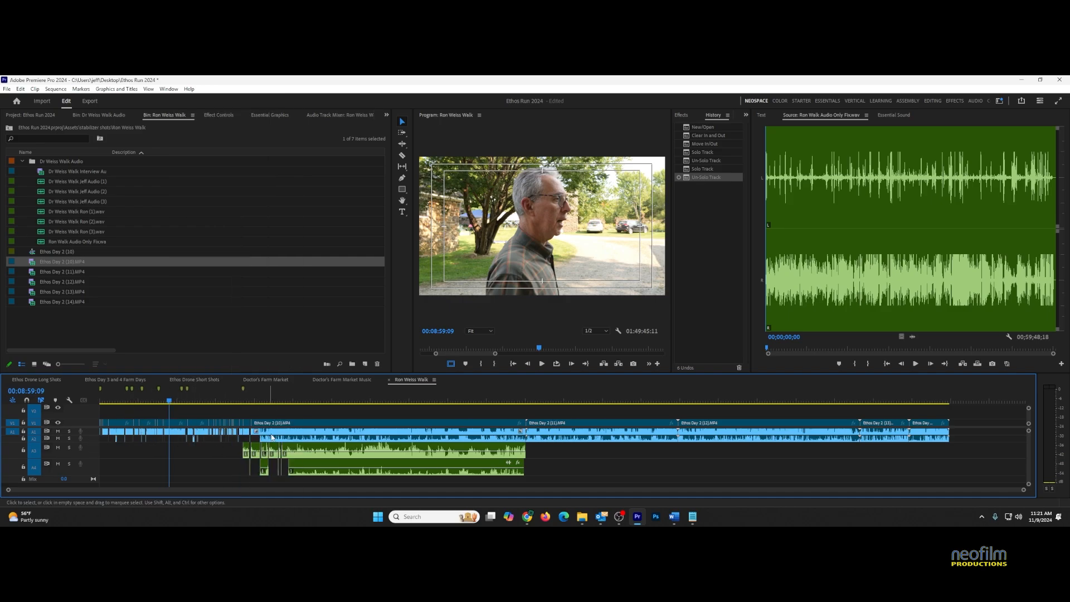
left_click(208, 467)
Reveal the Ethos Day 2 clip's bin item and replace its footage with Dr Weiss Walk Interview Audio Fixed.mp4
key("=")
key("=")
key("=")
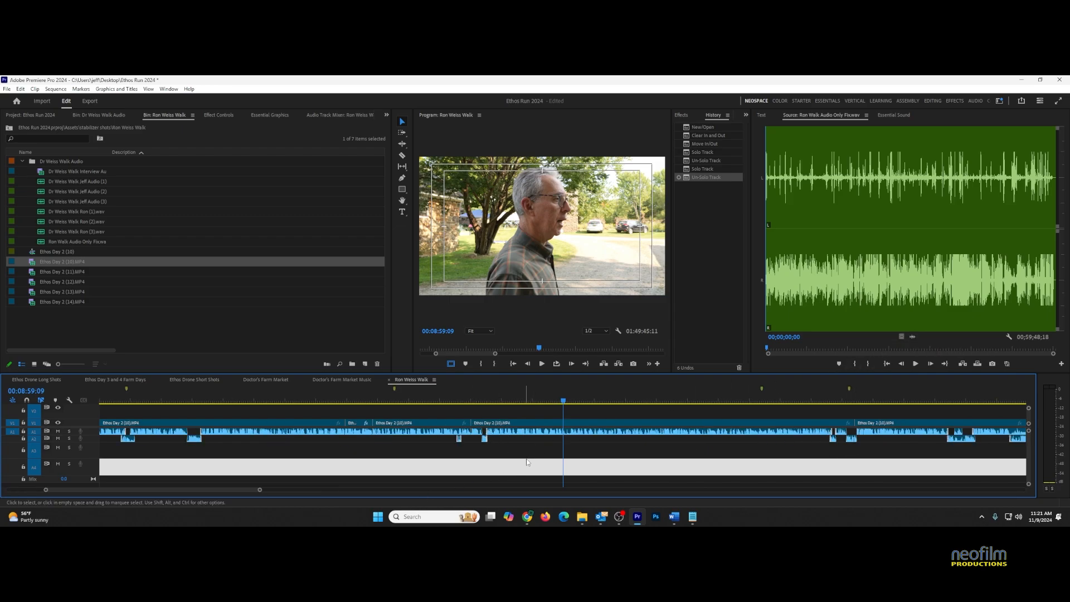
right_click(533, 427)
left_click(591, 469)
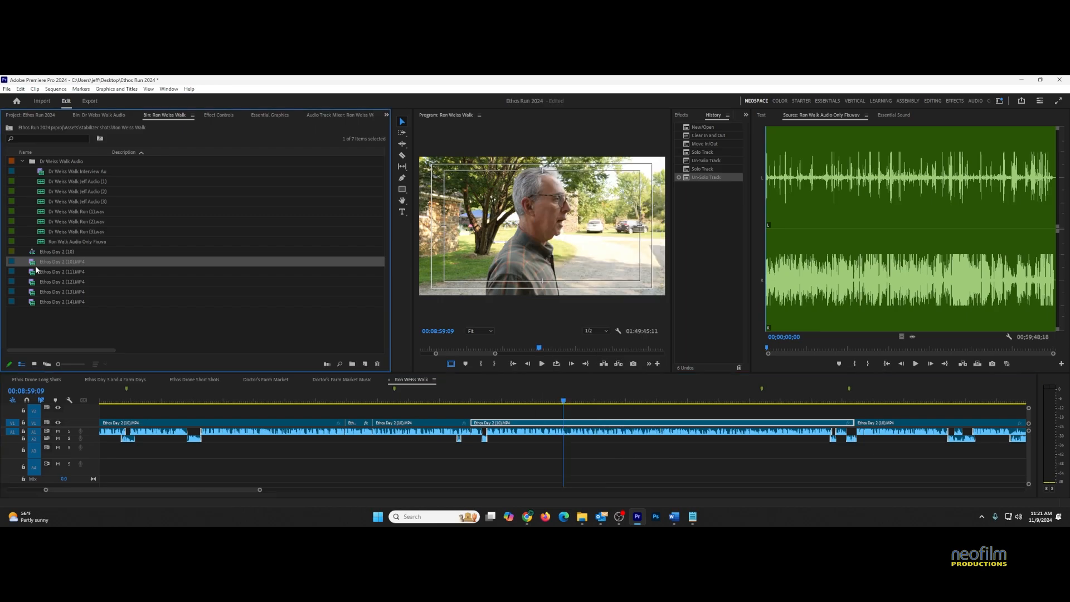
right_click(34, 264)
left_click(68, 320)
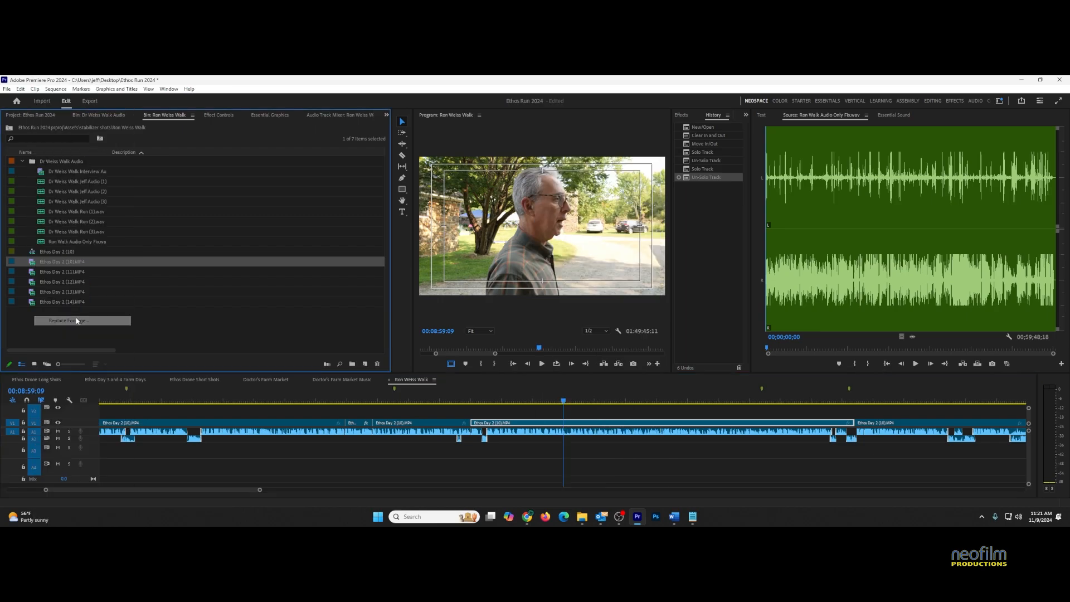
double_click(411, 168)
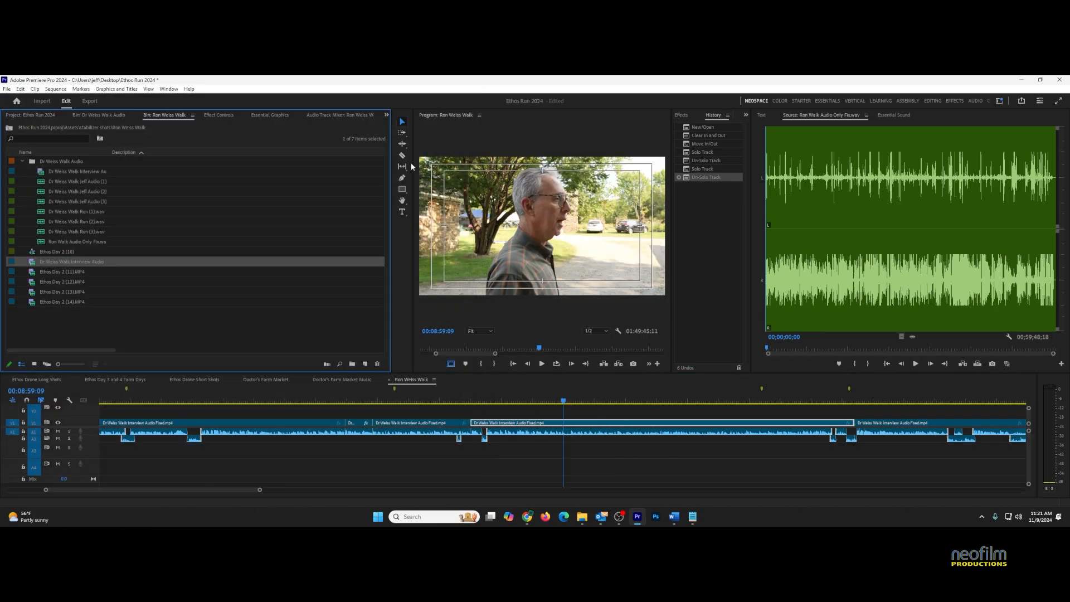
left_click(525, 409)
key("backslash")
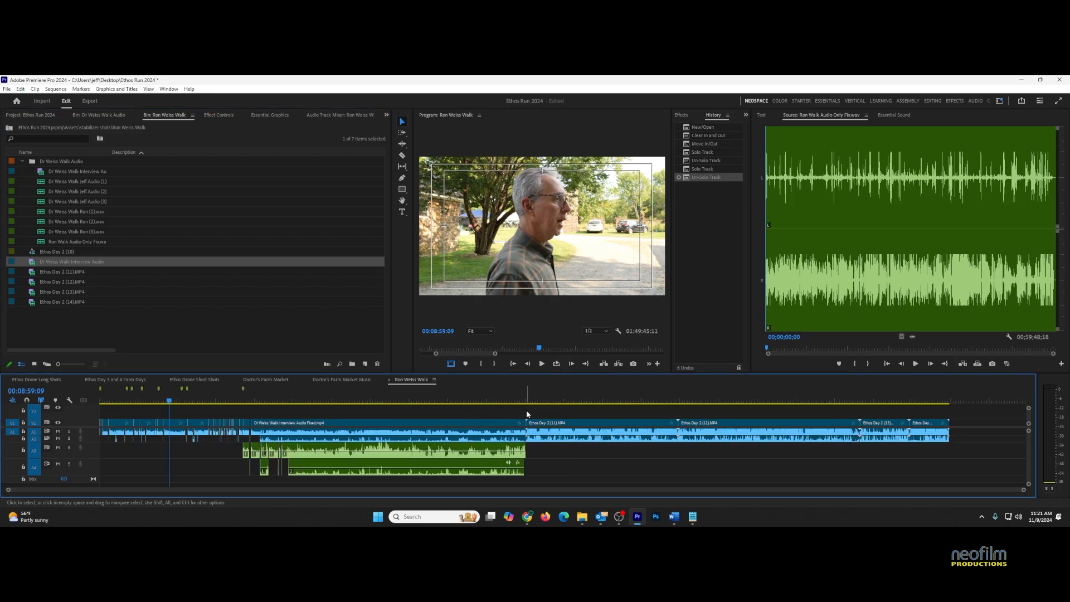